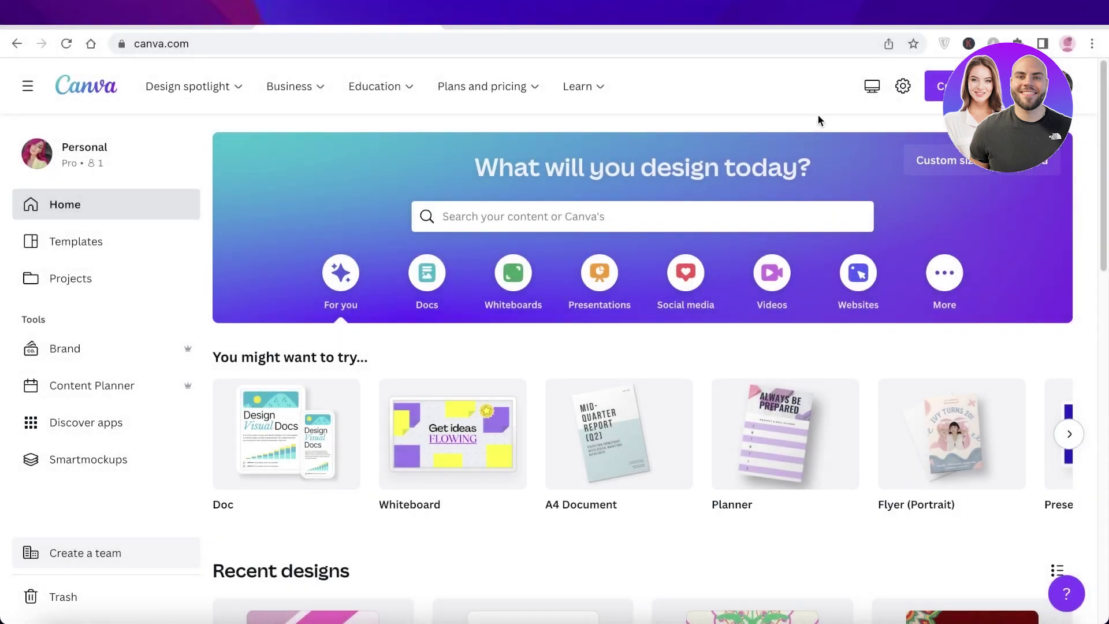
Step: Search the templates for "planner" from the home page
{"action": "scroll", "coordinate": [817, 121], "scroll_direction": "down", "scroll_amount": 1}
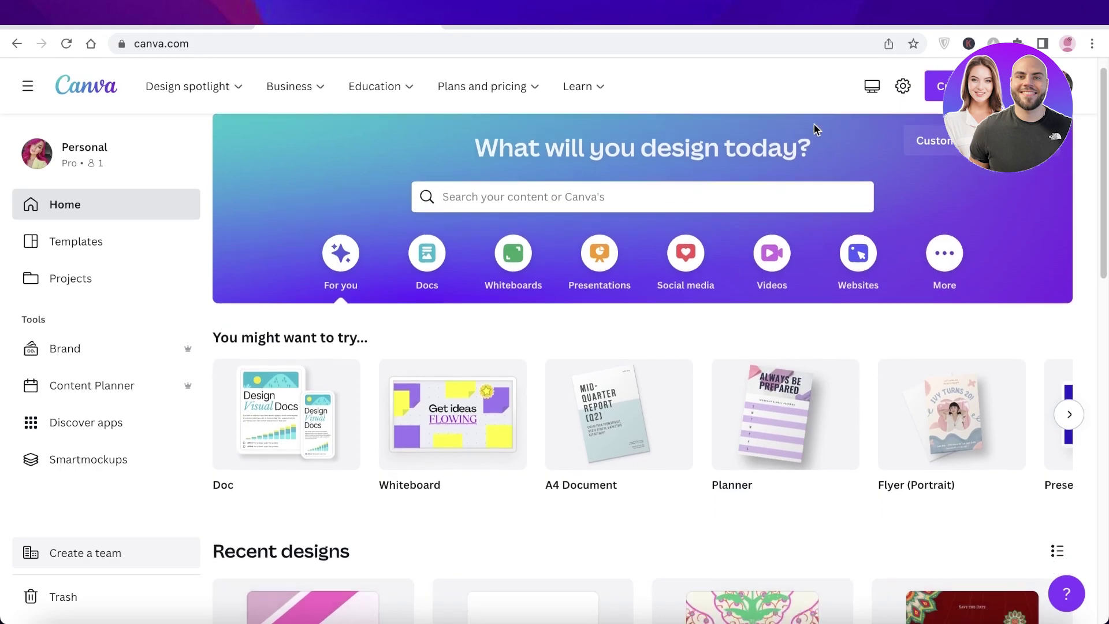
{"action": "scroll", "coordinate": [815, 127], "scroll_direction": "down", "scroll_amount": 5}
{"action": "scroll", "coordinate": [815, 145], "scroll_direction": "up", "scroll_amount": 5}
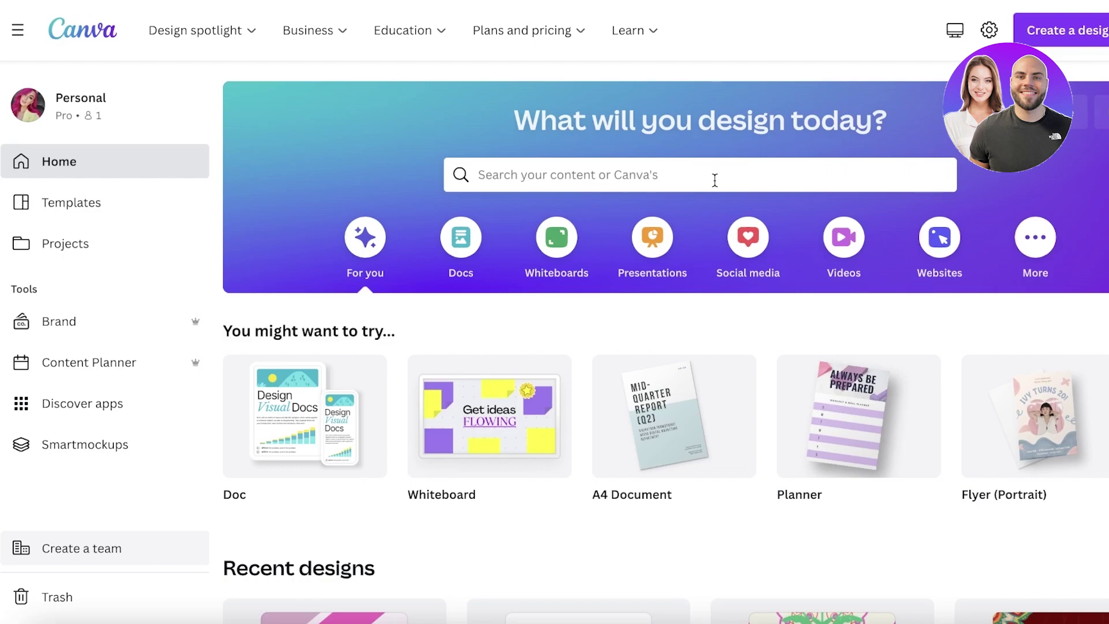
{"action": "left_click", "coordinate": [715, 180]}
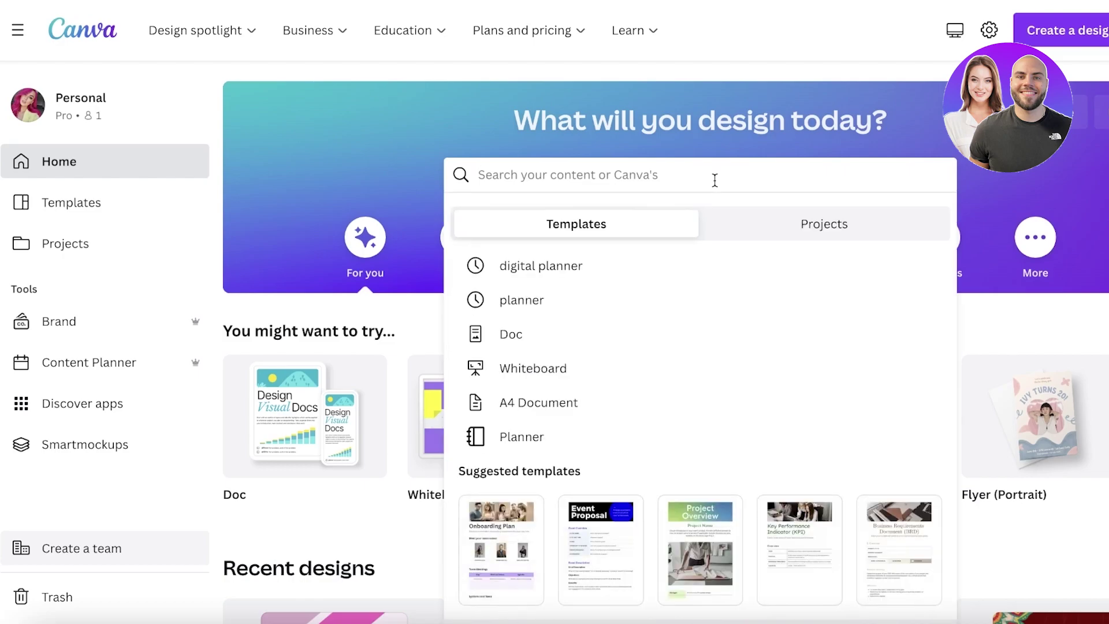
{"action": "type", "text": "planner"}
{"action": "key", "text": "Return"}
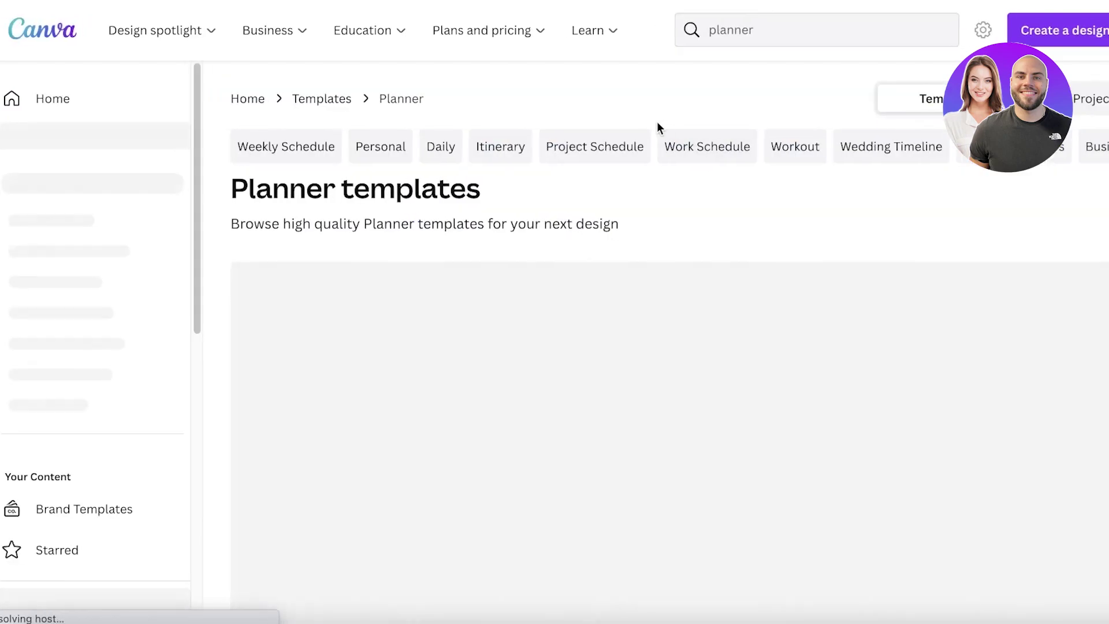
Step: Narrow the planner templates to the monthly planner category and browse its calendar designs
{"action": "scroll", "coordinate": [456, 183], "scroll_direction": "down", "scroll_amount": 3}
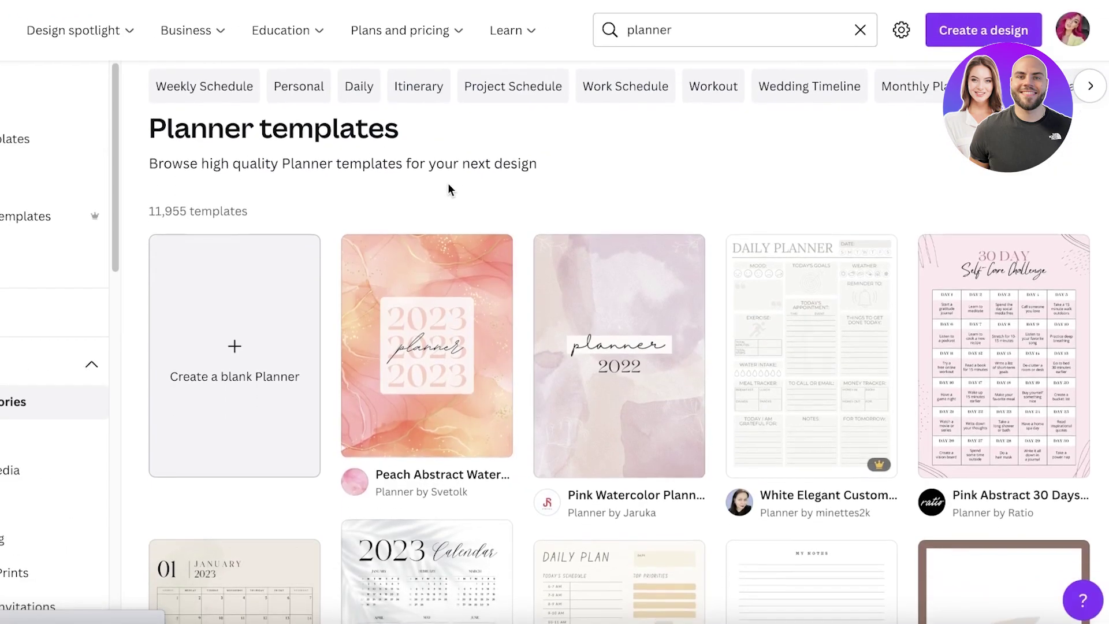
{"action": "scroll", "coordinate": [281, 222], "scroll_direction": "up", "scroll_amount": 3}
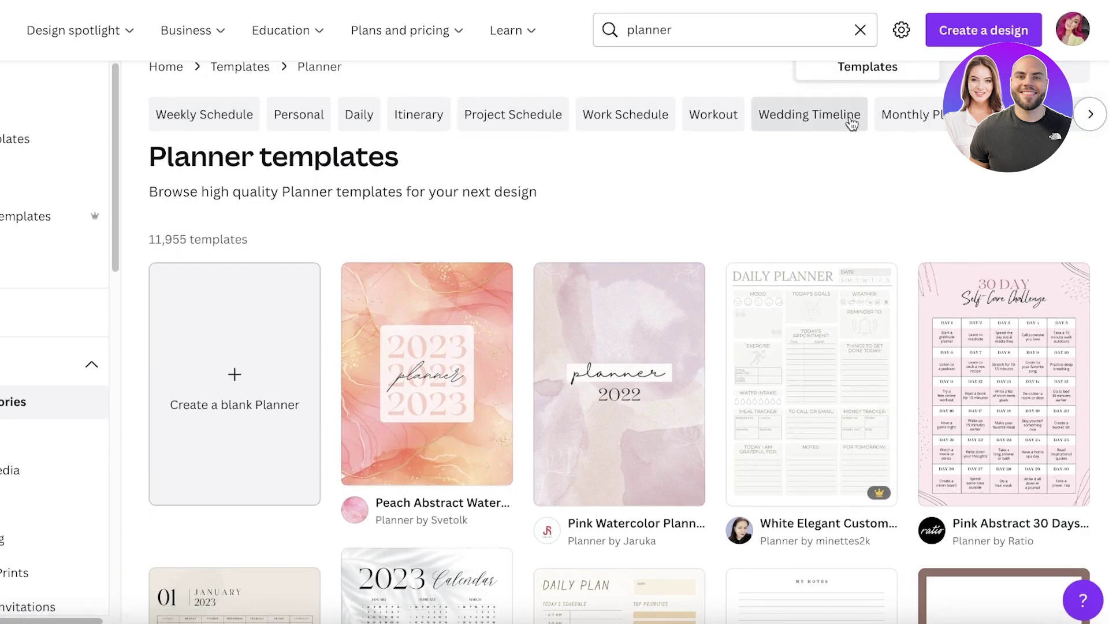
{"action": "left_click", "coordinate": [910, 119]}
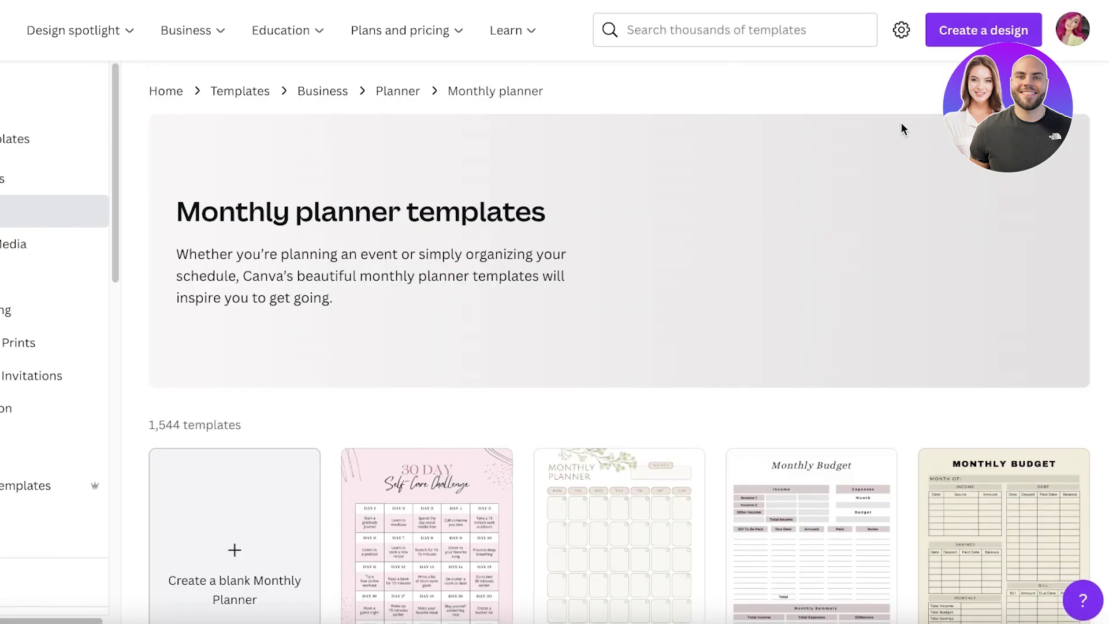
{"action": "scroll", "coordinate": [866, 161], "scroll_direction": "down", "scroll_amount": 8}
{"action": "scroll", "coordinate": [865, 160], "scroll_direction": "up", "scroll_amount": 1}
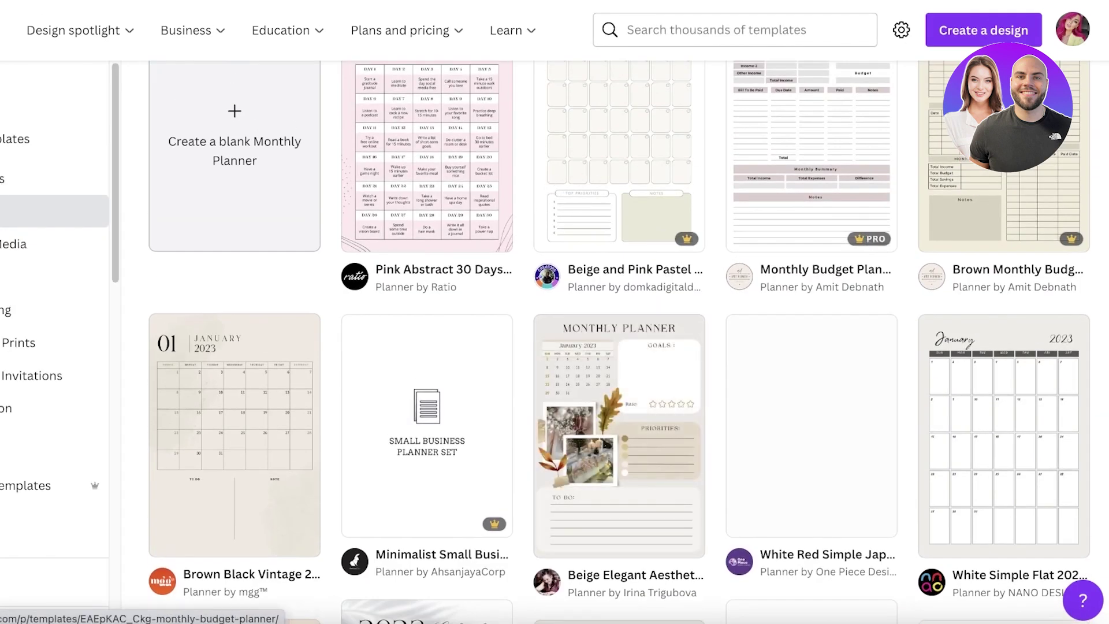
{"action": "scroll", "coordinate": [619, 342], "scroll_direction": "down", "scroll_amount": 7}
{"action": "scroll", "coordinate": [884, 228], "scroll_direction": "down", "scroll_amount": 5}
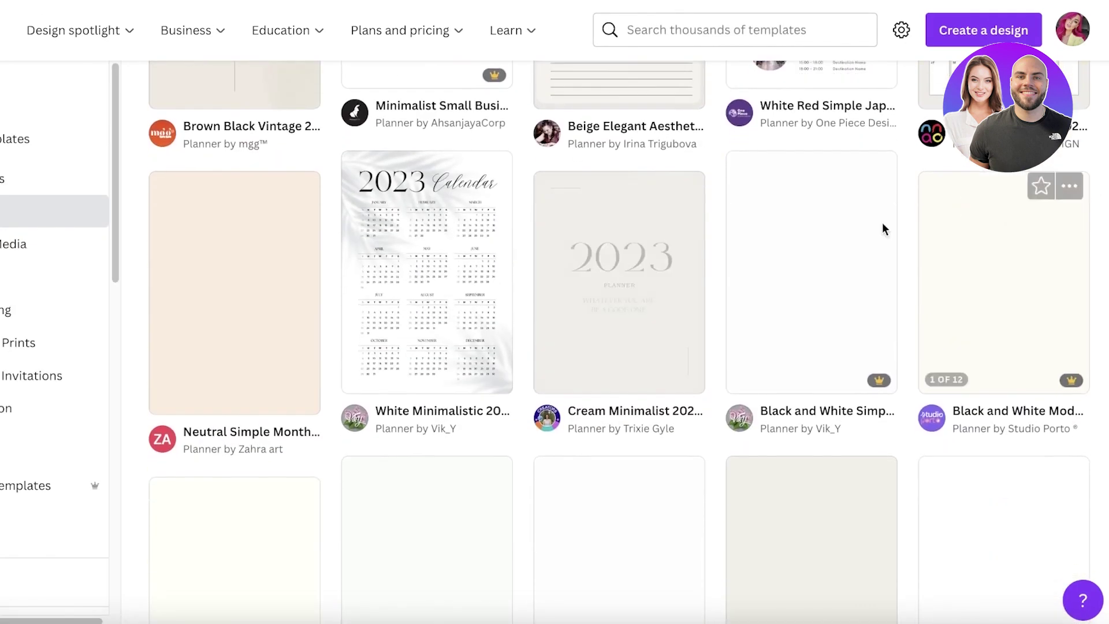
{"action": "scroll", "coordinate": [405, 173], "scroll_direction": "up", "scroll_amount": 3}
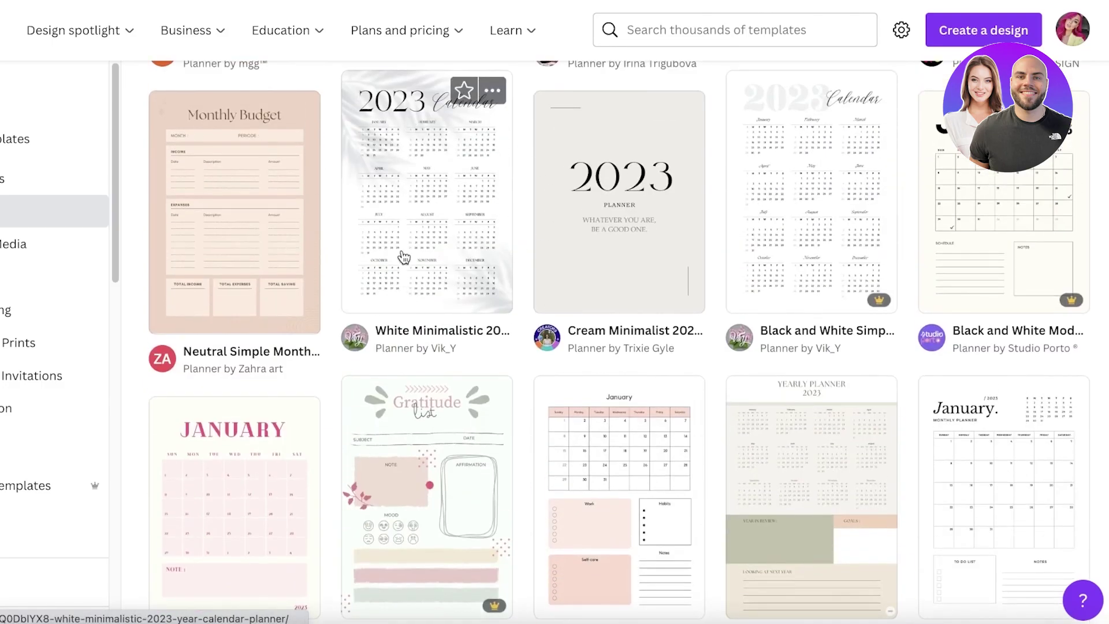
Step: Open the White Minimalistic 2023 Year Calendar Planner template for customization, and close both the design and its preview
{"action": "left_click", "coordinate": [421, 199]}
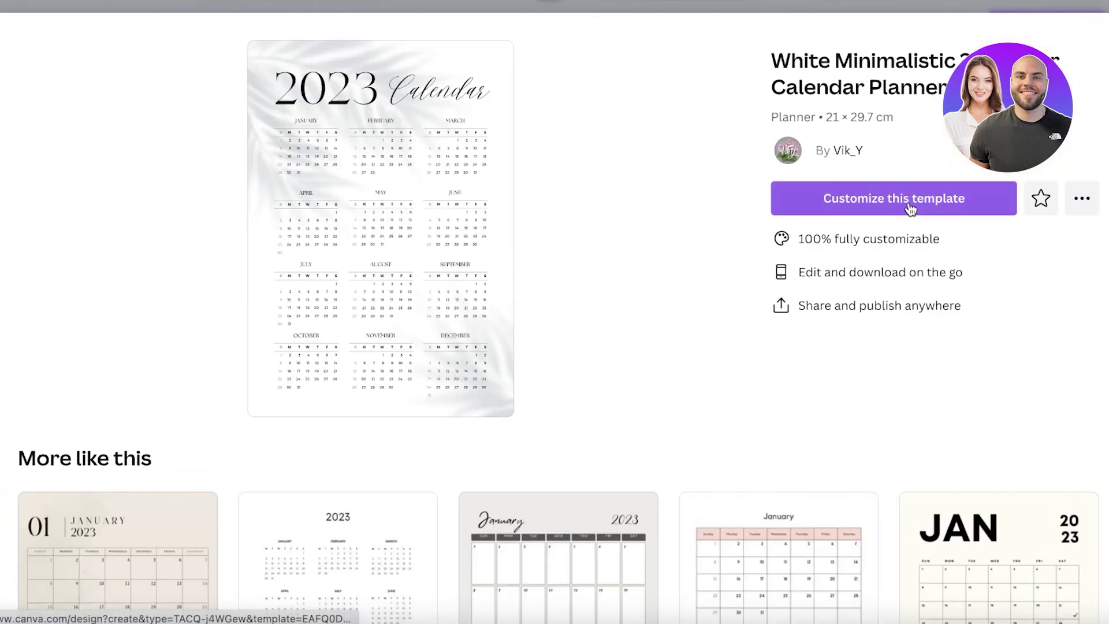
{"action": "left_click", "coordinate": [911, 208]}
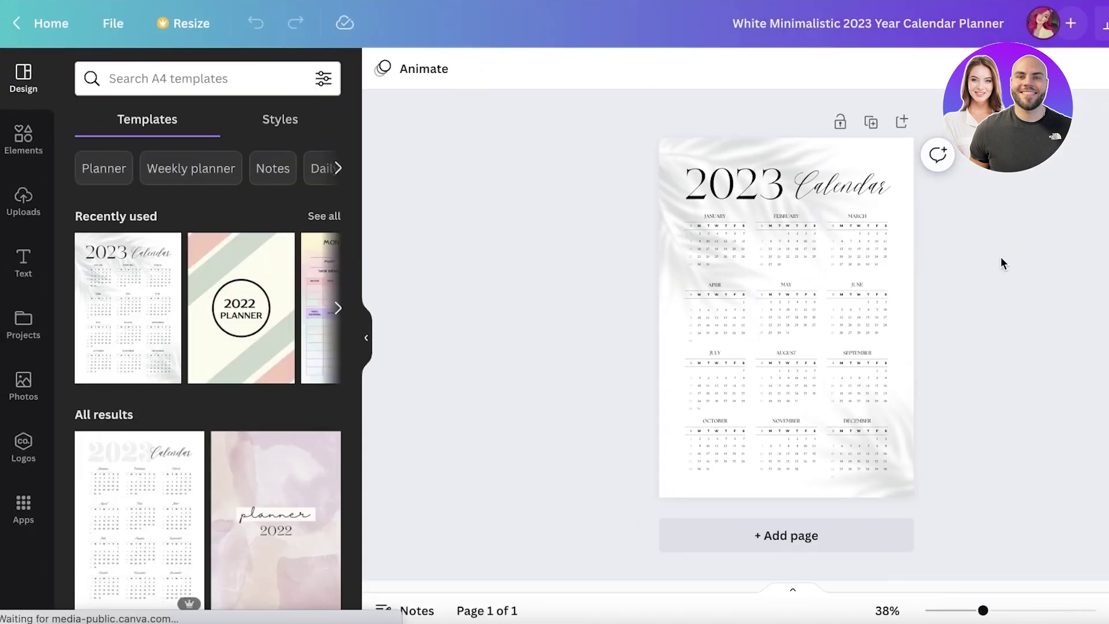
{"action": "key", "text": "ctrl+w"}
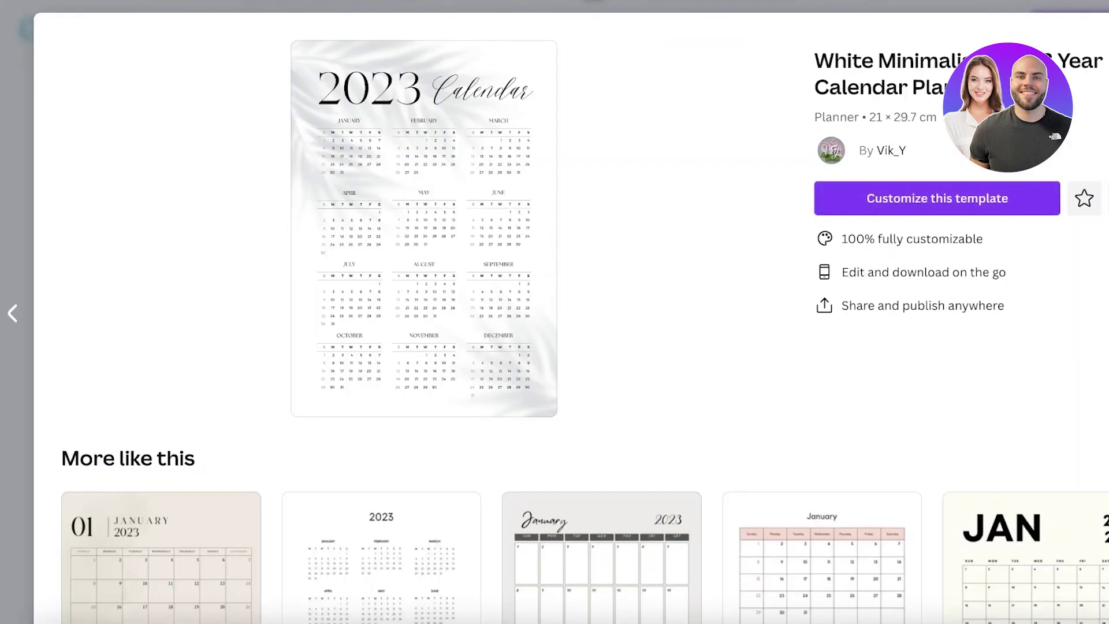
{"action": "key", "text": "Escape"}
Step: Open the Black and White Simple Elegant 2023 Calendar template for customization and look through both of its pages
{"action": "scroll", "coordinate": [832, 171], "scroll_direction": "up", "scroll_amount": 2}
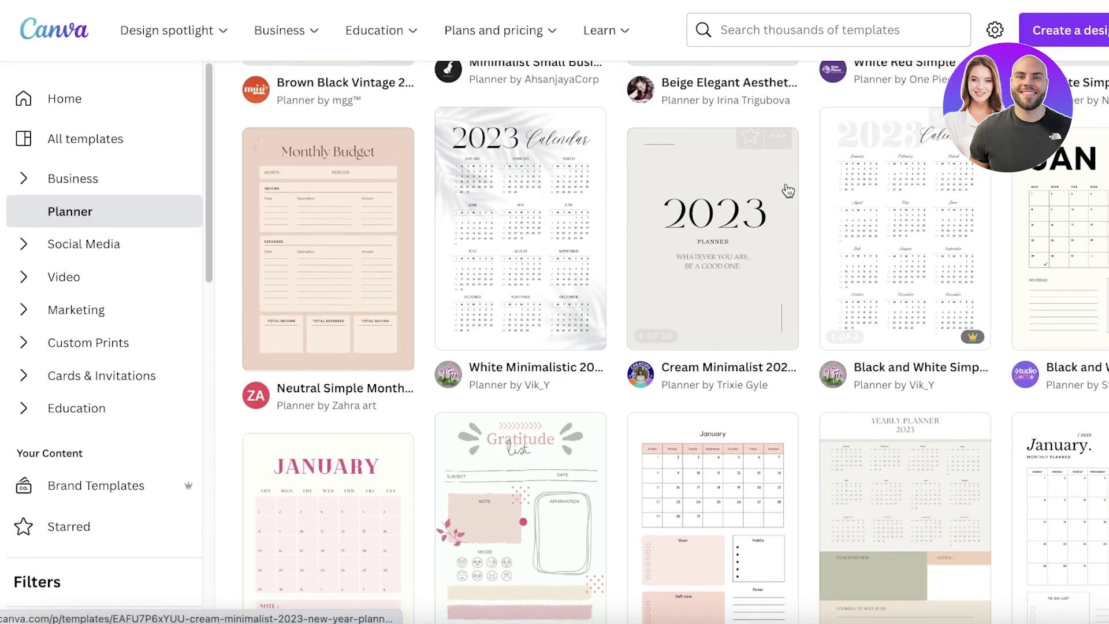
{"action": "left_click", "coordinate": [906, 202]}
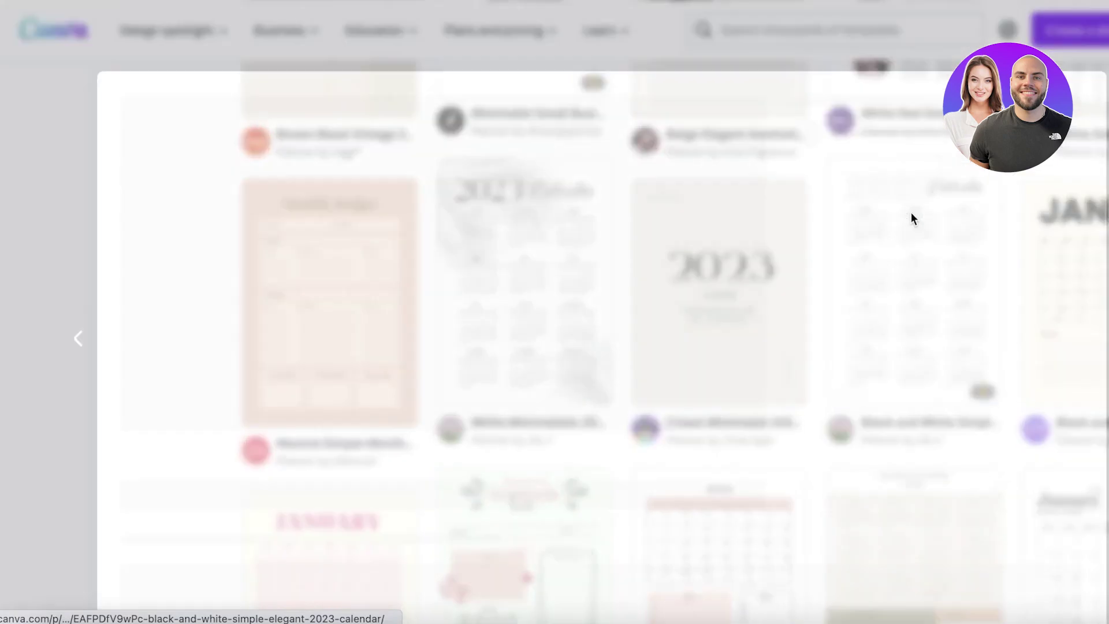
{"action": "left_click", "coordinate": [920, 211]}
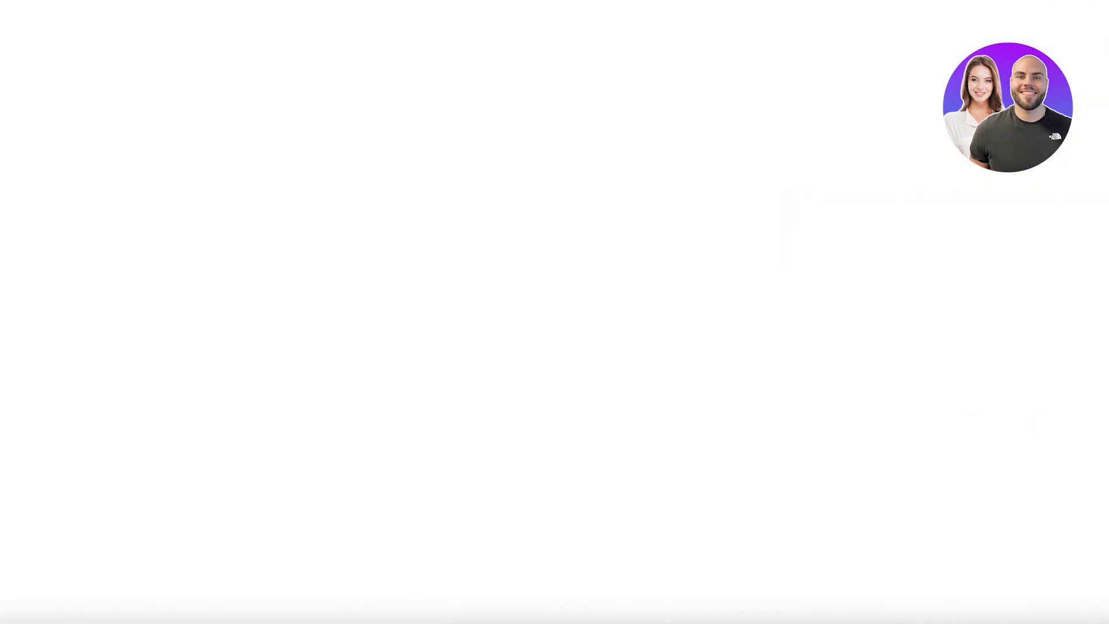
{"action": "scroll", "coordinate": [988, 174], "scroll_direction": "down", "scroll_amount": 5}
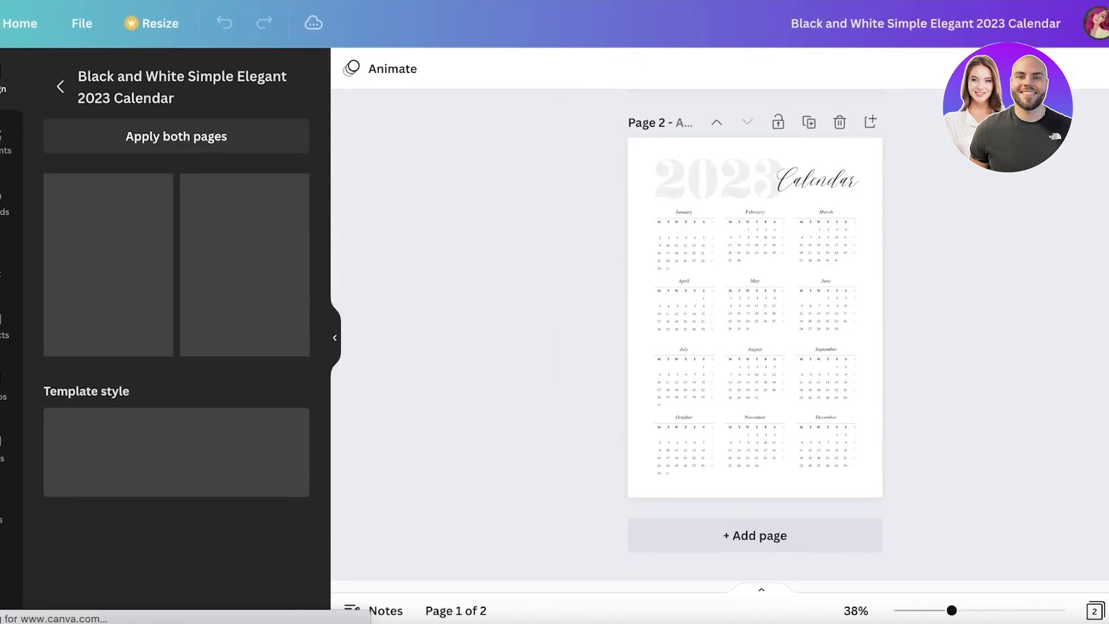
{"action": "scroll", "coordinate": [767, 218], "scroll_direction": "up", "scroll_amount": 5}
{"action": "scroll", "coordinate": [861, 198], "scroll_direction": "down", "scroll_amount": 2}
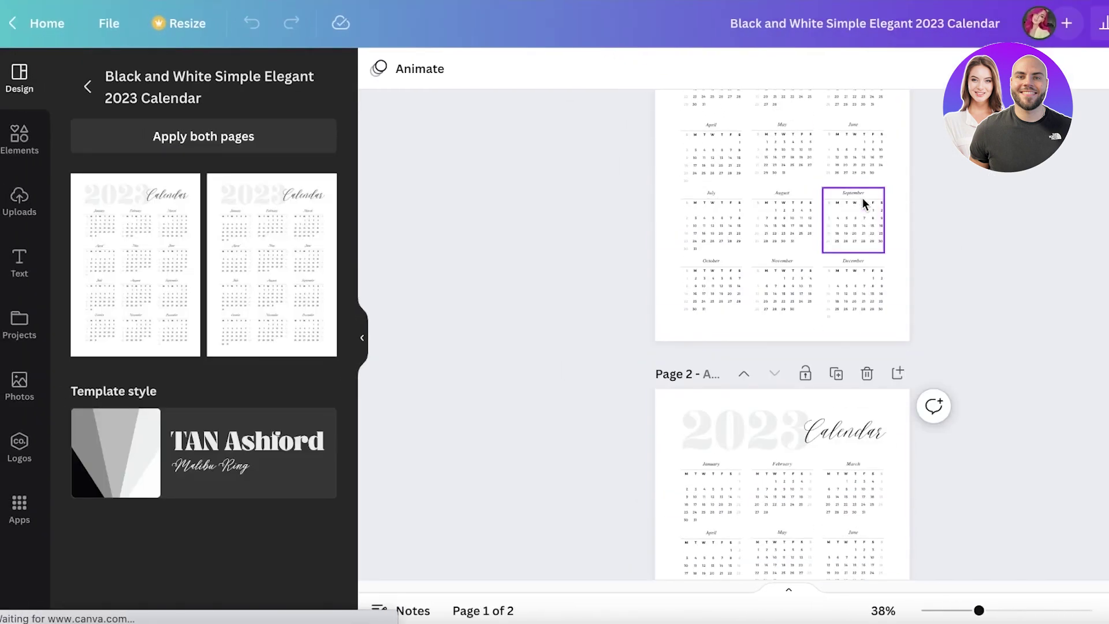
{"action": "scroll", "coordinate": [908, 175], "scroll_direction": "up", "scroll_amount": 2}
{"action": "scroll", "coordinate": [908, 175], "scroll_direction": "down", "scroll_amount": 5}
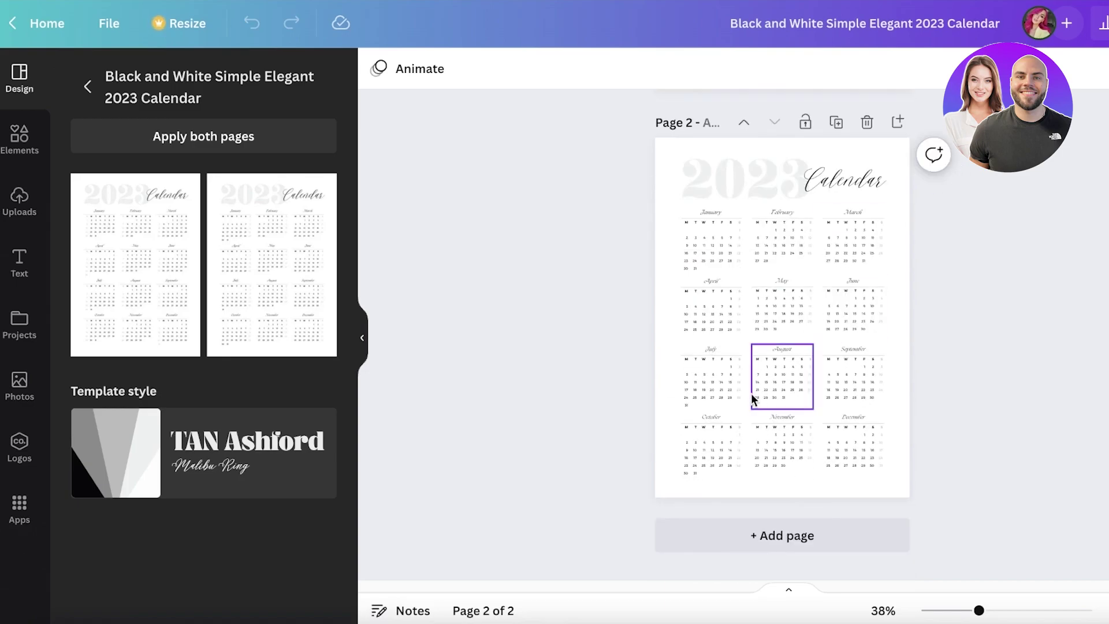
Step: Delete the second page of the calendar design, keeping only the first
{"action": "left_click", "coordinate": [767, 379]}
{"action": "left_click", "coordinate": [999, 234]}
{"action": "scroll", "coordinate": [1000, 234], "scroll_direction": "up", "scroll_amount": 3}
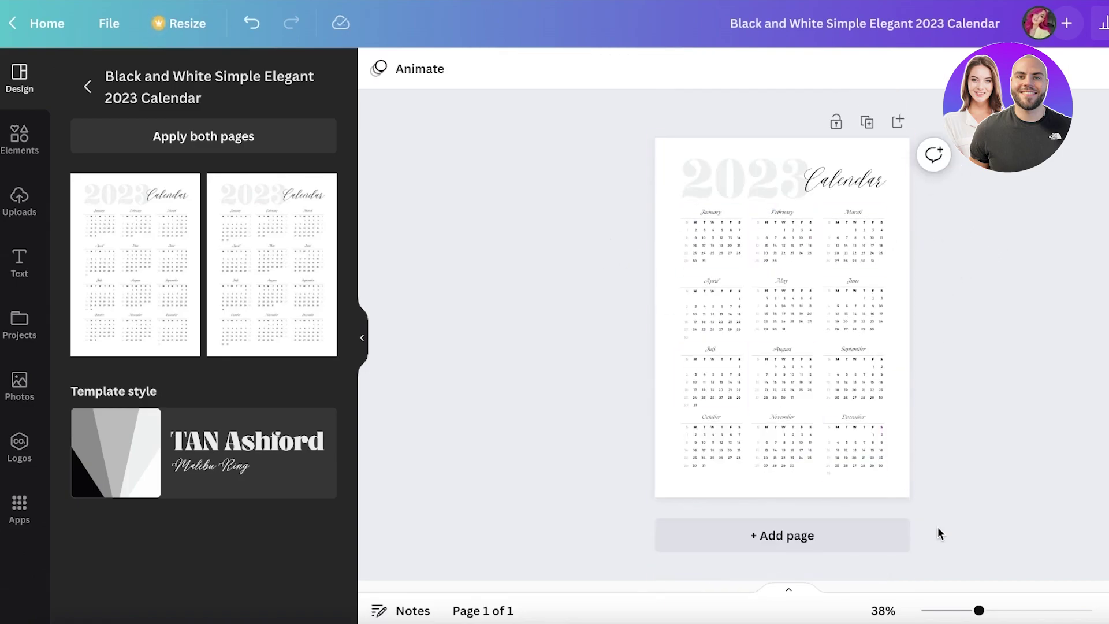
Step: Replace the script word "Calendar" in the page heading with "Planner"
{"action": "mouse_move", "coordinate": [979, 611]}
{"action": "left_mouse_down"}
{"action": "mouse_move", "coordinate": [1006, 612]}
{"action": "mouse_move", "coordinate": [989, 610]}
{"action": "left_mouse_up"}
{"action": "left_click", "coordinate": [865, 161]}
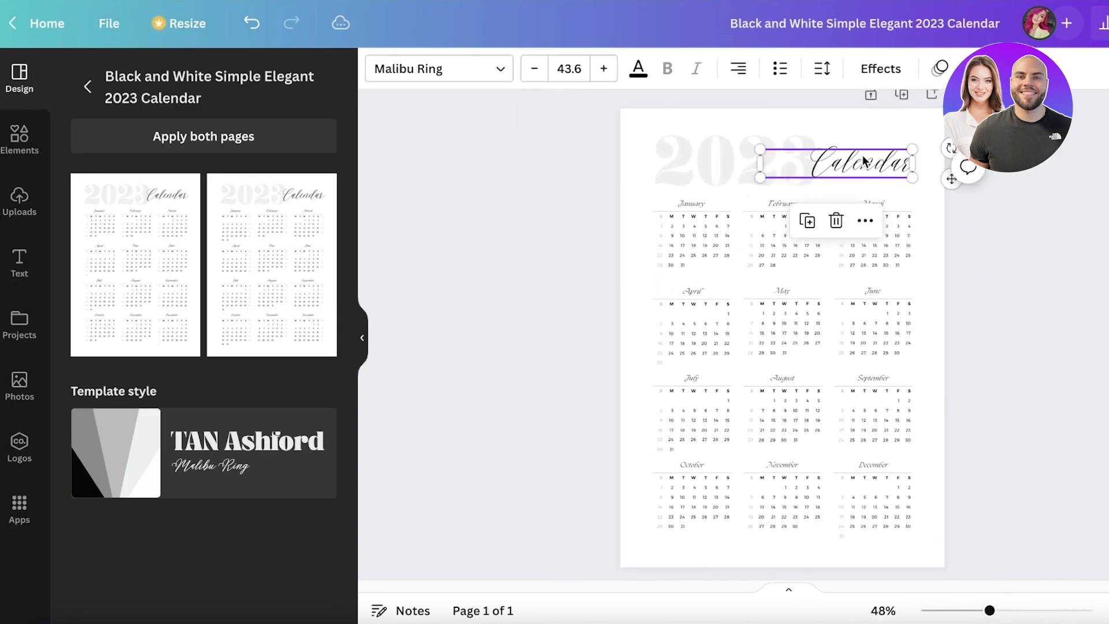
{"action": "double_click", "coordinate": [863, 157]}
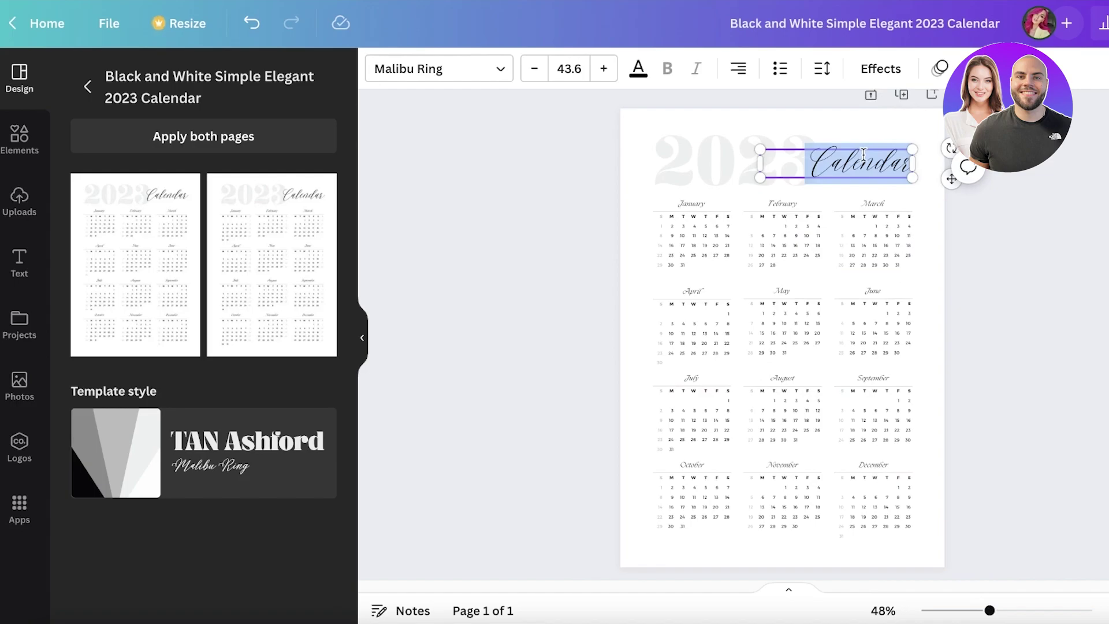
{"action": "type", "text": "Planner"}
{"action": "left_click", "coordinate": [1100, 237]}
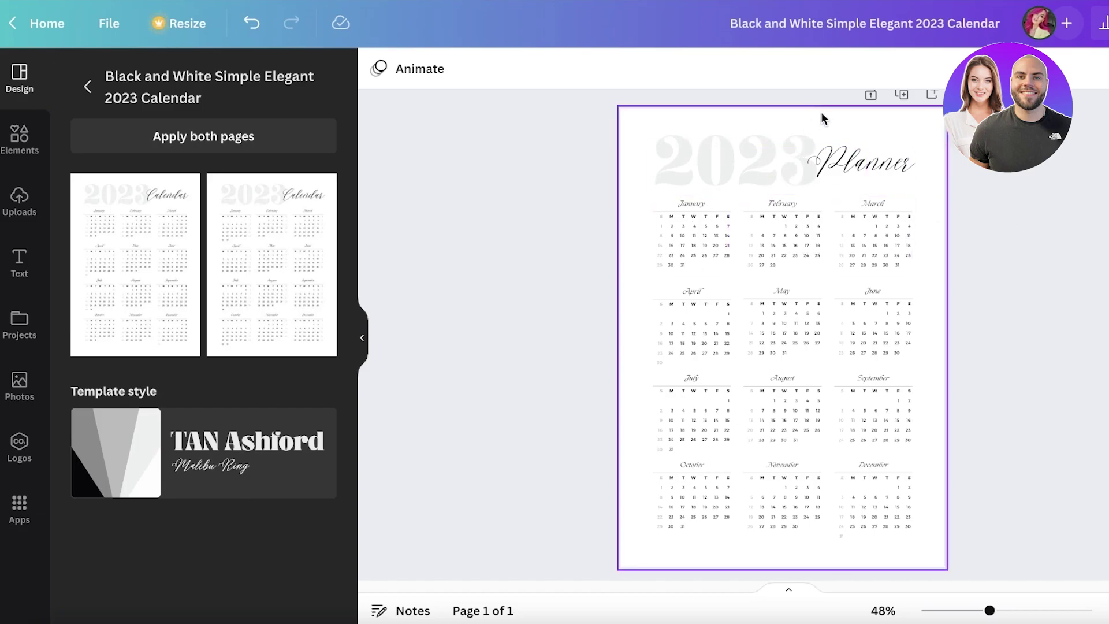
Step: Inspect date cells in the January and February calendar tables, and clear the selection
{"action": "left_click", "coordinate": [689, 226]}
{"action": "left_click", "coordinate": [784, 234]}
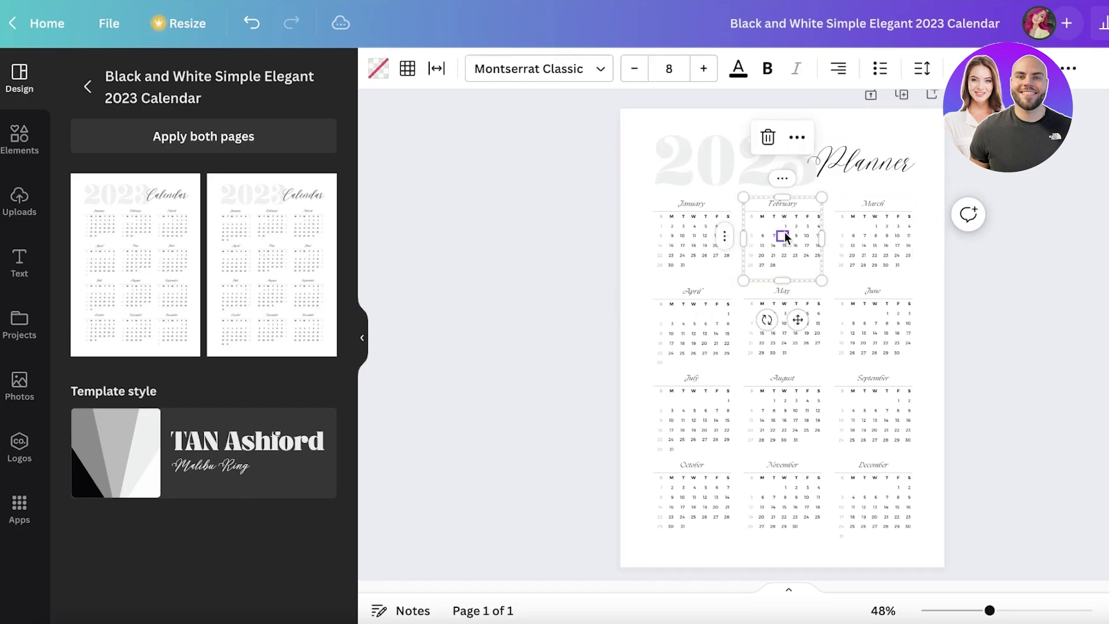
{"action": "left_click", "coordinate": [949, 229]}
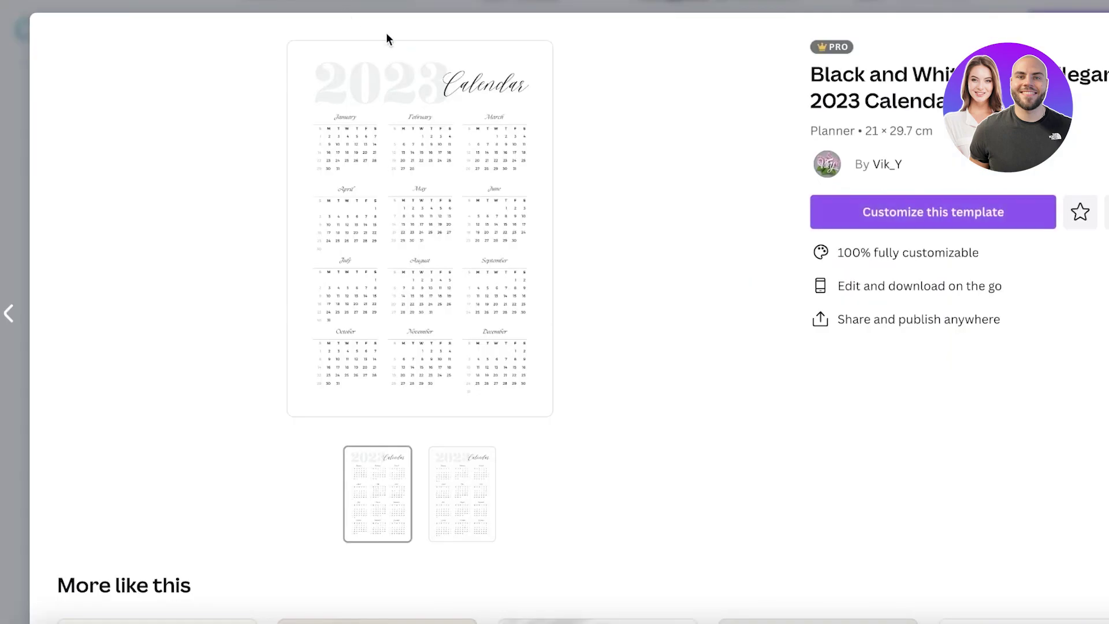
Step: Close the calendar template's preview and look over the monthly planner template gallery
{"action": "key", "text": "Escape"}
{"action": "scroll", "coordinate": [325, 210], "scroll_direction": "up", "scroll_amount": 7}
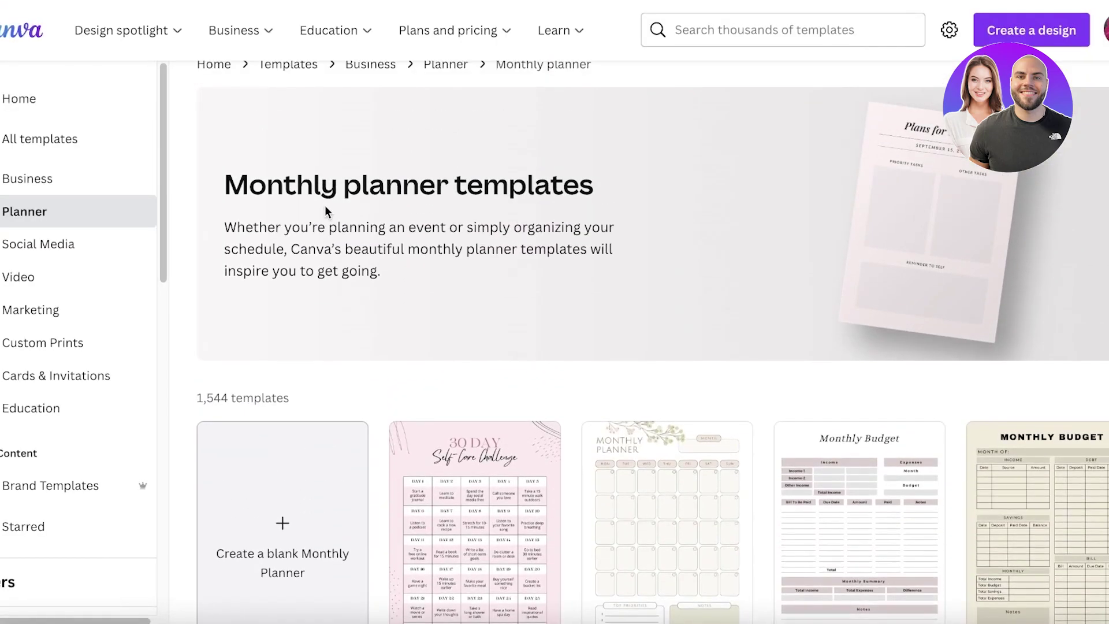
{"action": "scroll", "coordinate": [325, 207], "scroll_direction": "down", "scroll_amount": 3}
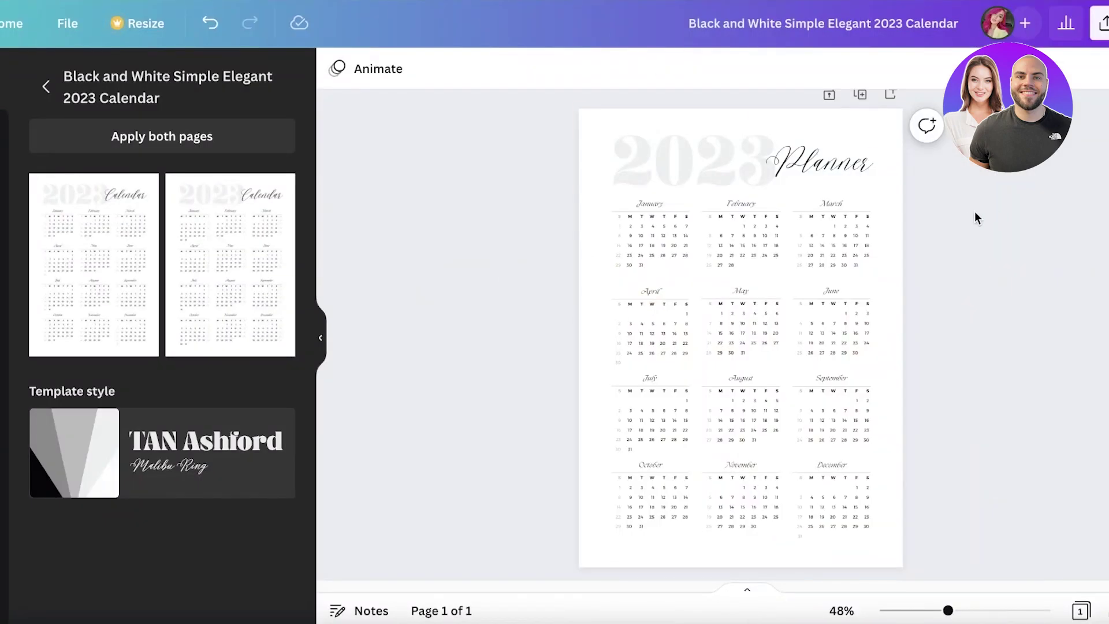
Step: Try larger font sizes on the January heading of its calendar table and restore the size to 12
{"action": "left_click_drag", "start_coordinate": [948, 610], "coordinate": [994, 611]}
{"action": "left_click", "coordinate": [656, 201]}
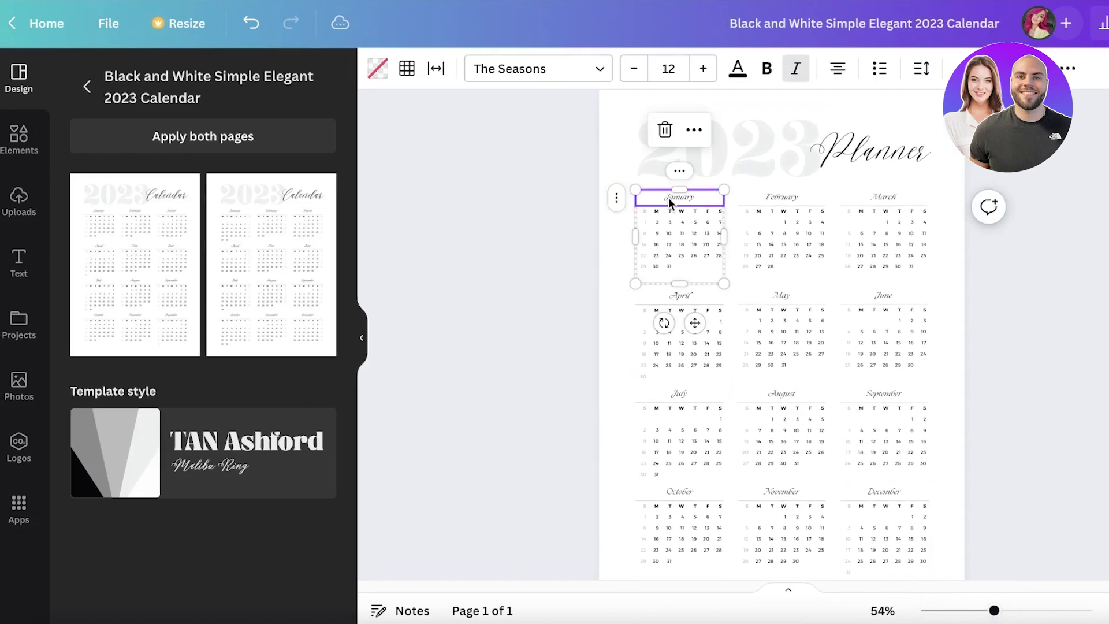
{"action": "left_click", "coordinate": [710, 75]}
{"action": "left_click", "coordinate": [710, 75]}
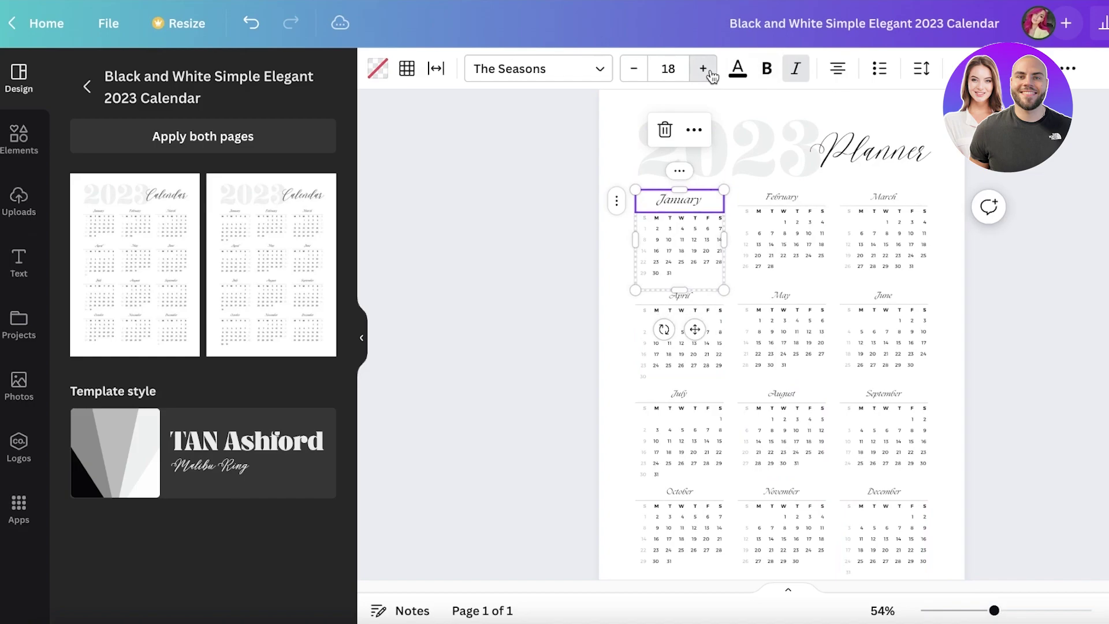
{"action": "left_click", "coordinate": [710, 75]}
{"action": "left_click", "coordinate": [710, 76]}
{"action": "left_click", "coordinate": [633, 75]}
{"action": "left_click", "coordinate": [634, 75]}
{"action": "left_click", "coordinate": [634, 75]}
{"action": "left_click", "coordinate": [634, 75]}
{"action": "left_click", "coordinate": [633, 75]}
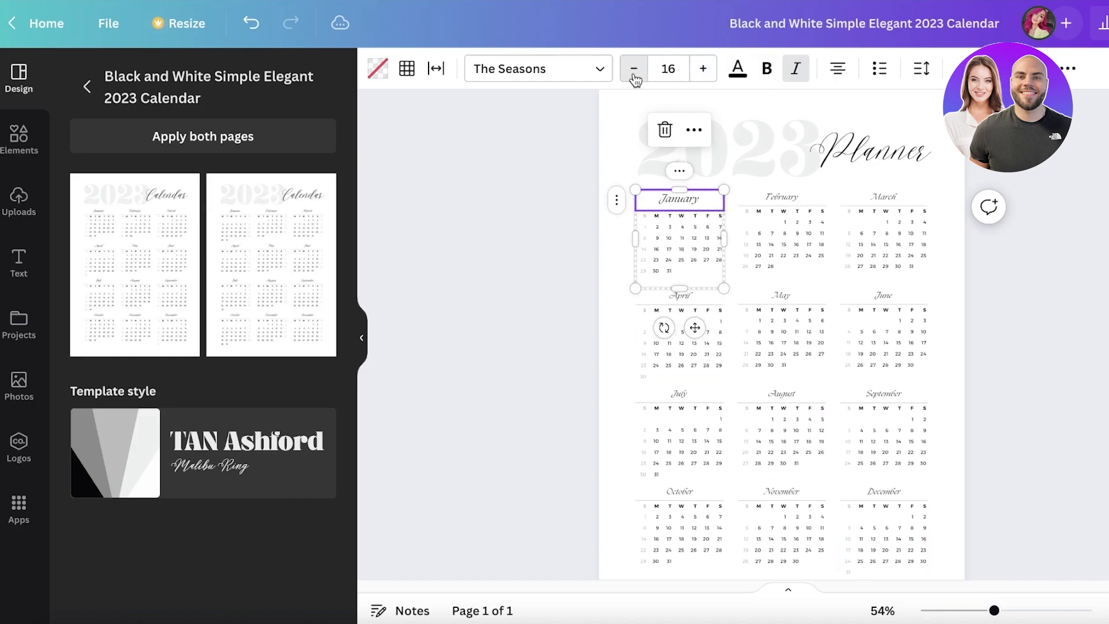
{"action": "left_click", "coordinate": [634, 75]}
{"action": "left_click", "coordinate": [634, 75]}
{"action": "scroll", "coordinate": [957, 234], "scroll_direction": "down", "scroll_amount": 1}
{"action": "left_click", "coordinate": [957, 236]}
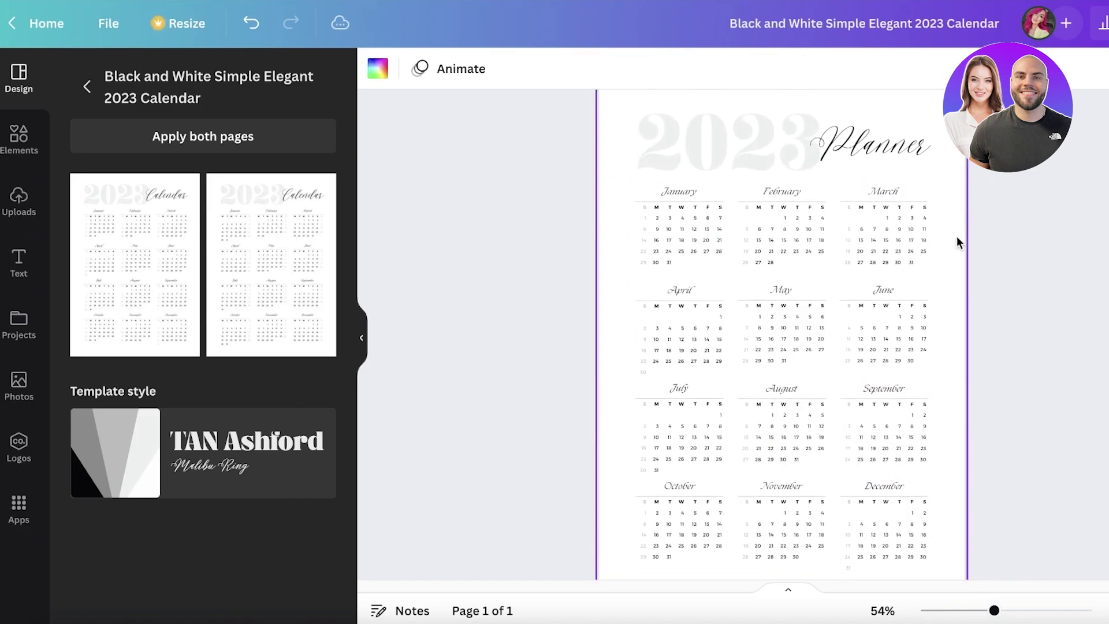
Step: Add a blank second page below the 2023 planner page and open the elements library
{"action": "scroll", "coordinate": [955, 240], "scroll_direction": "up", "scroll_amount": 1}
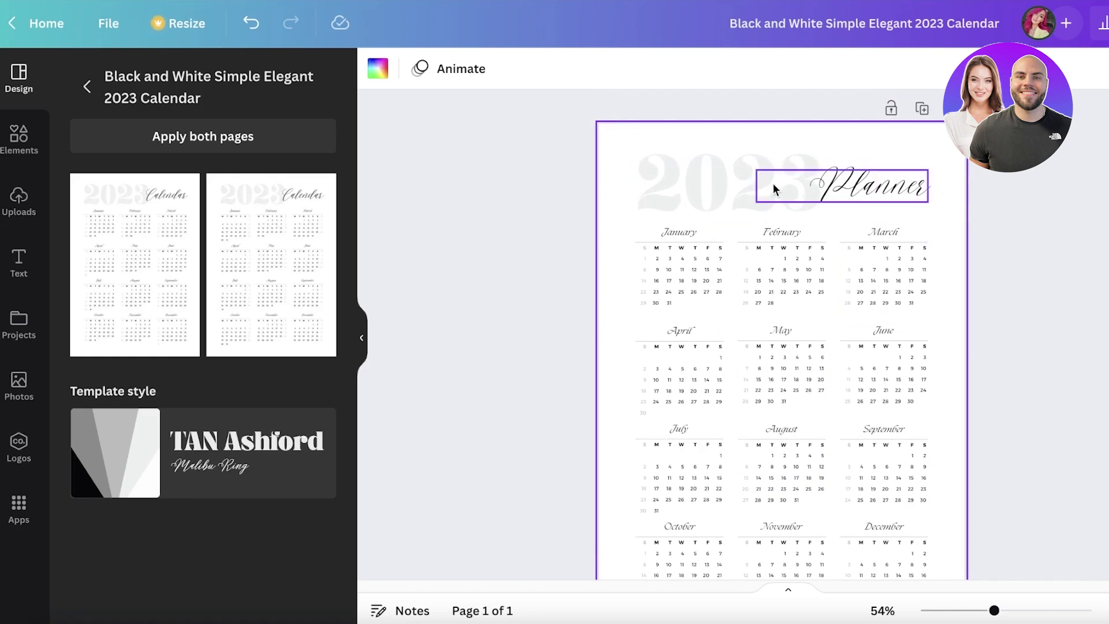
{"action": "scroll", "coordinate": [918, 255], "scroll_direction": "down", "scroll_amount": 2}
{"action": "scroll", "coordinate": [930, 255], "scroll_direction": "up", "scroll_amount": 2}
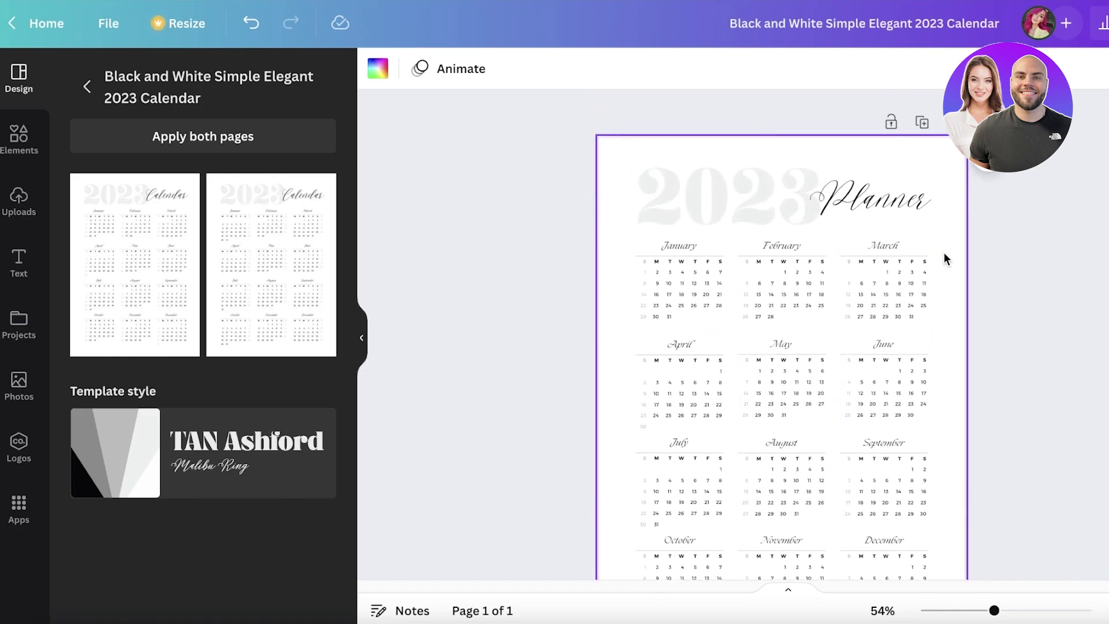
{"action": "scroll", "coordinate": [809, 408], "scroll_direction": "down", "scroll_amount": 2}
{"action": "left_click", "coordinate": [775, 543]}
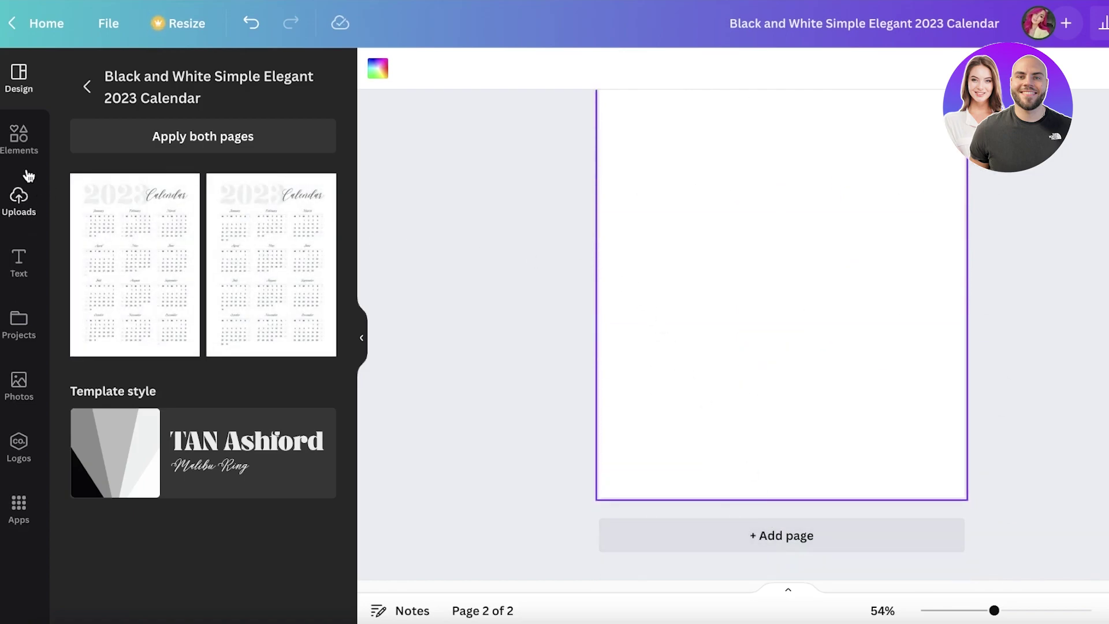
{"action": "left_click", "coordinate": [19, 139]}
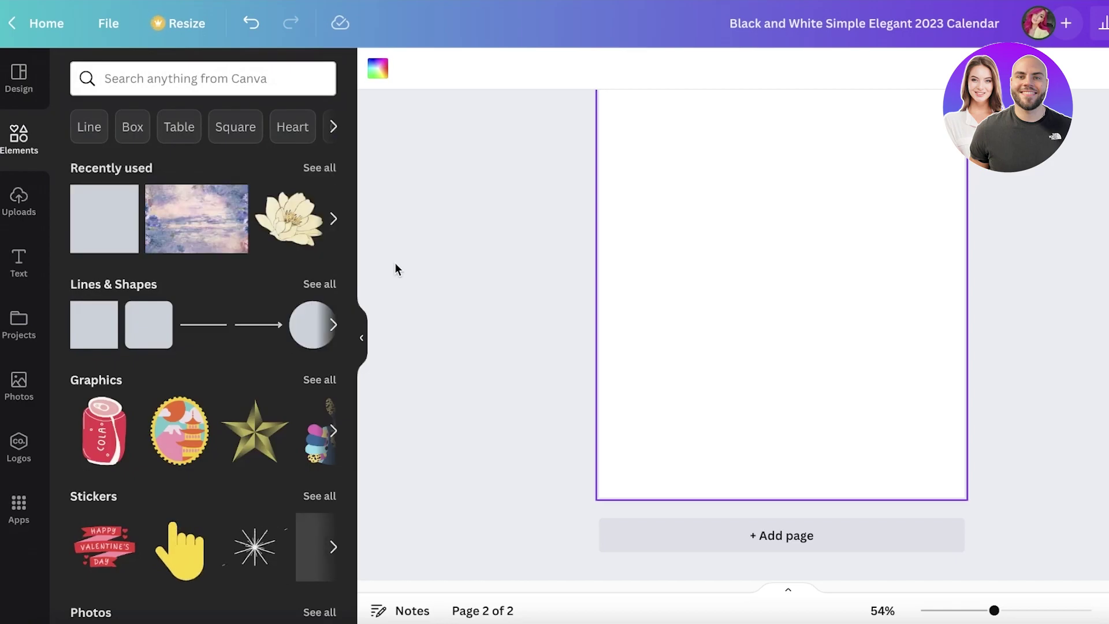
Step: Add the recently used purple and pink painted image to page 2 and move it into the page's upper-left corner
{"action": "left_click", "coordinate": [208, 225]}
{"action": "left_click_drag", "start_coordinate": [840, 237], "coordinate": [777, 167]}
Step: Try the pink, lavender, mauve, slate blue and brown photo colours and a custom shade on page 1's background
{"action": "scroll", "coordinate": [1018, 305], "scroll_direction": "up", "scroll_amount": 4}
{"action": "scroll", "coordinate": [982, 243], "scroll_direction": "up", "scroll_amount": 5}
{"action": "left_click", "coordinate": [948, 173]}
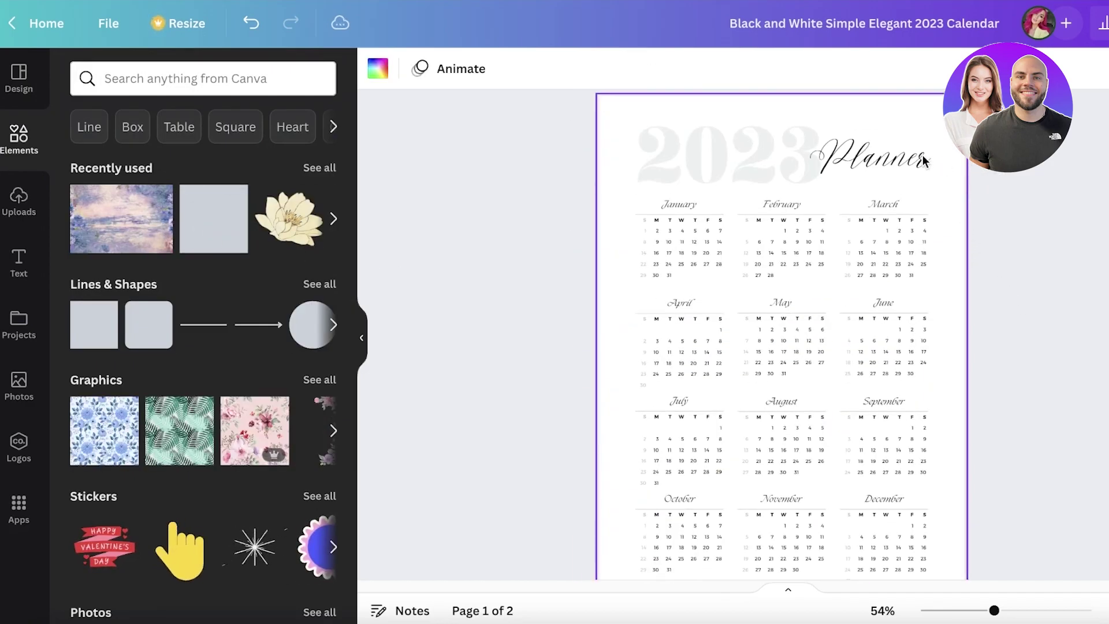
{"action": "left_click", "coordinate": [377, 68]}
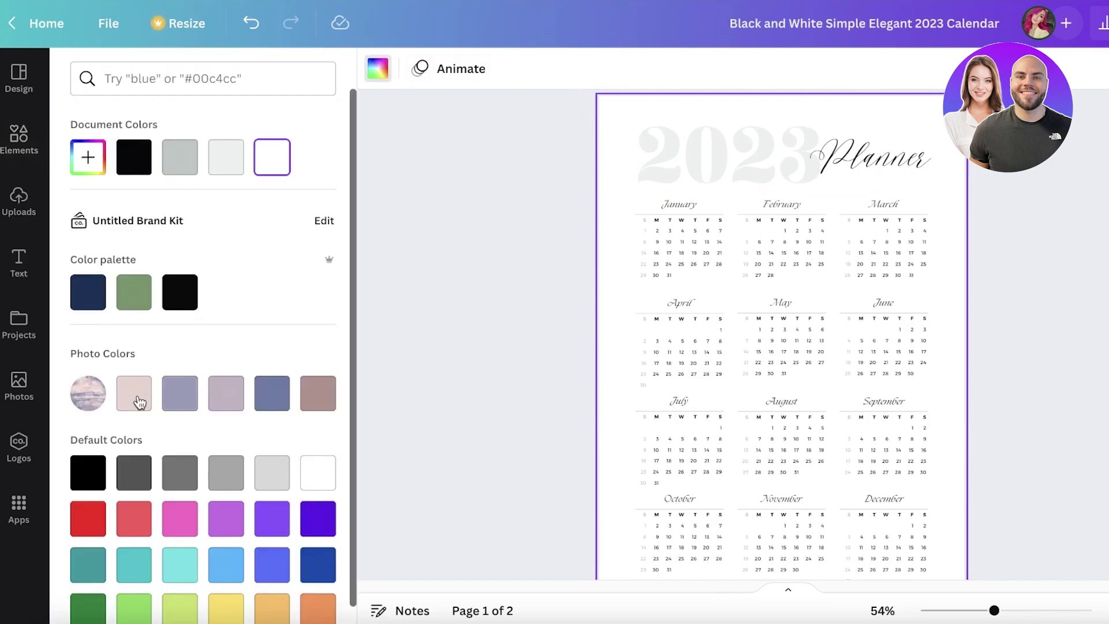
{"action": "left_click", "coordinate": [139, 403]}
{"action": "left_click", "coordinate": [194, 398]}
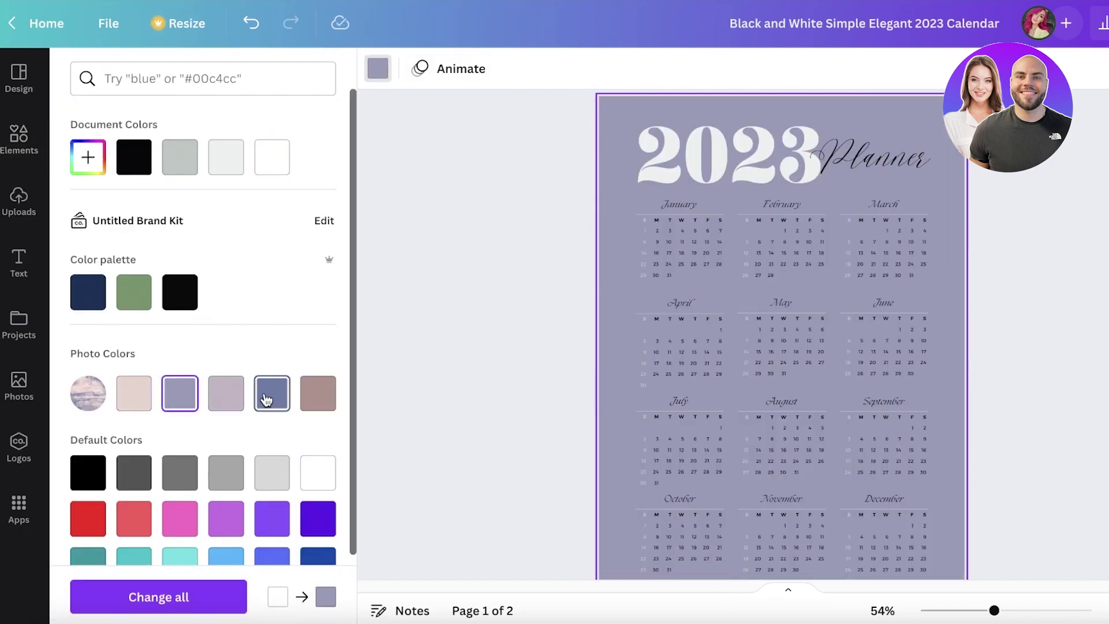
{"action": "left_click", "coordinate": [231, 395]}
{"action": "left_click", "coordinate": [258, 398]}
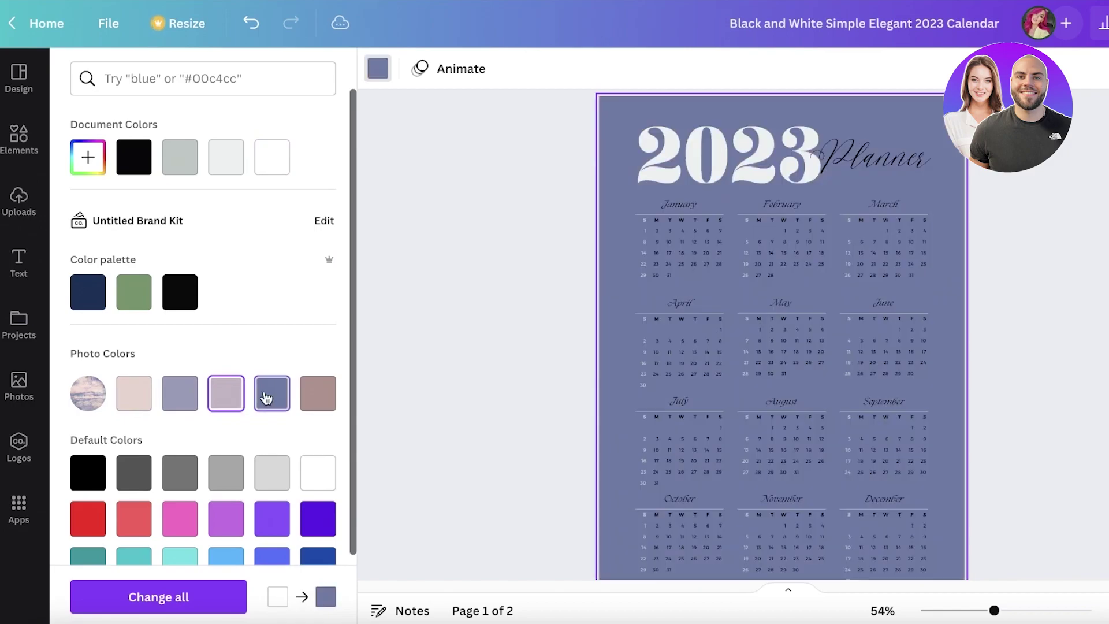
{"action": "left_click", "coordinate": [314, 400]}
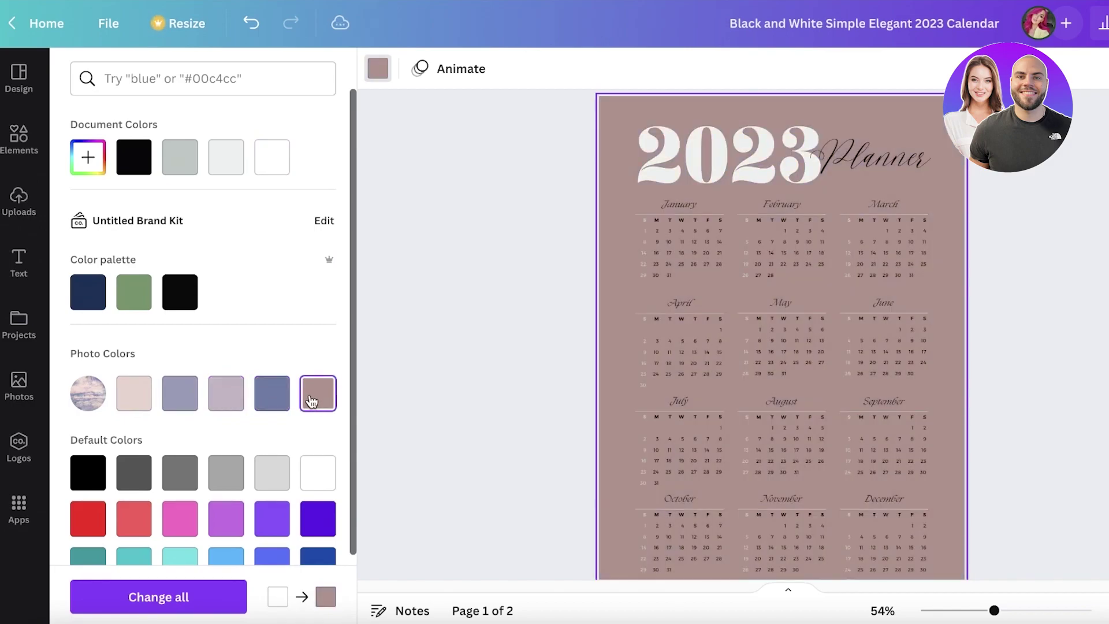
{"action": "left_click", "coordinate": [18, 139]}
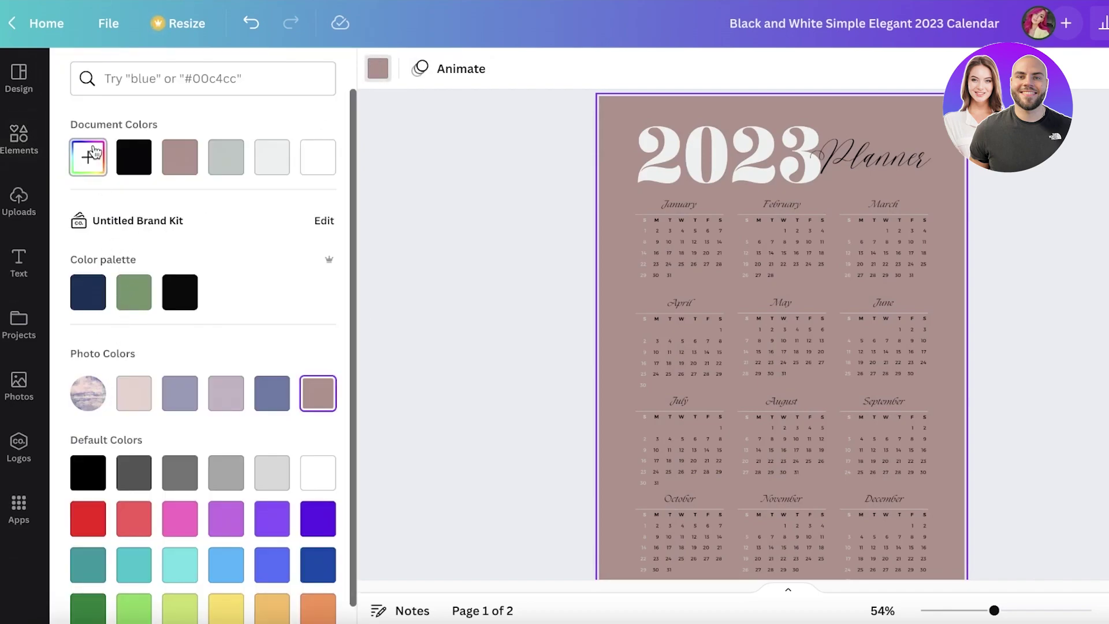
{"action": "left_click", "coordinate": [90, 155]}
{"action": "left_click_drag", "start_coordinate": [136, 232], "coordinate": [85, 222]}
Step: Set page 1's background to the slate blue photo colour and clear the selection
{"action": "scroll", "coordinate": [202, 414], "scroll_direction": "down", "scroll_amount": 1}
{"action": "left_click", "coordinate": [200, 412]}
{"action": "left_click", "coordinate": [277, 411]}
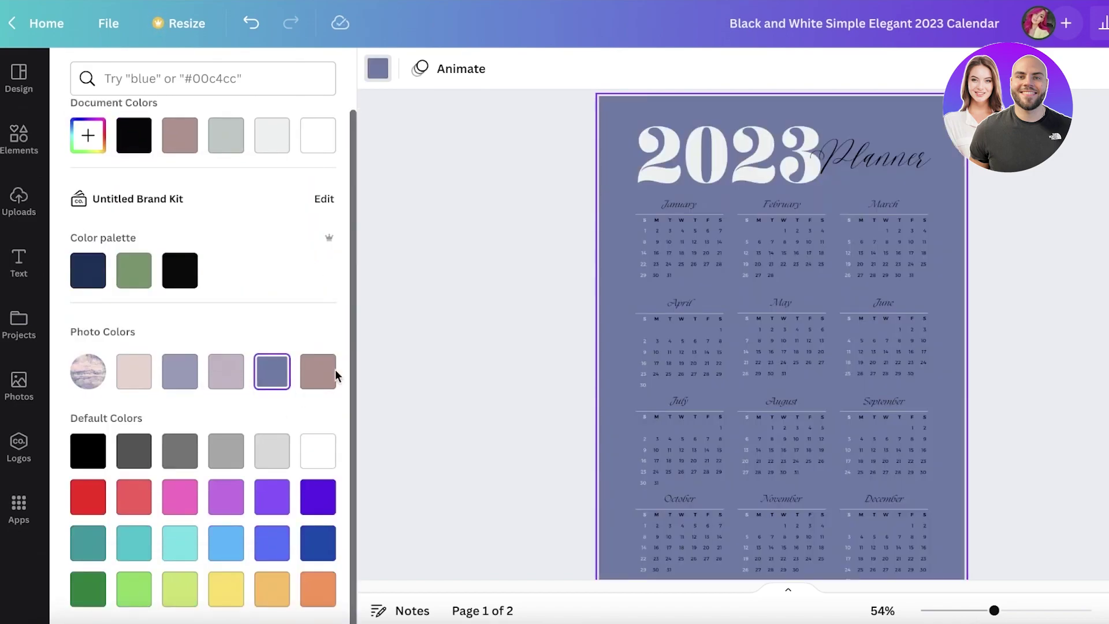
{"action": "left_click", "coordinate": [1034, 213]}
Step: Select all headings and calendar tables on page 1 and set their border colour to white
{"action": "left_click_drag", "start_coordinate": [938, 159], "coordinate": [594, 601]}
{"action": "left_click", "coordinate": [407, 69]}
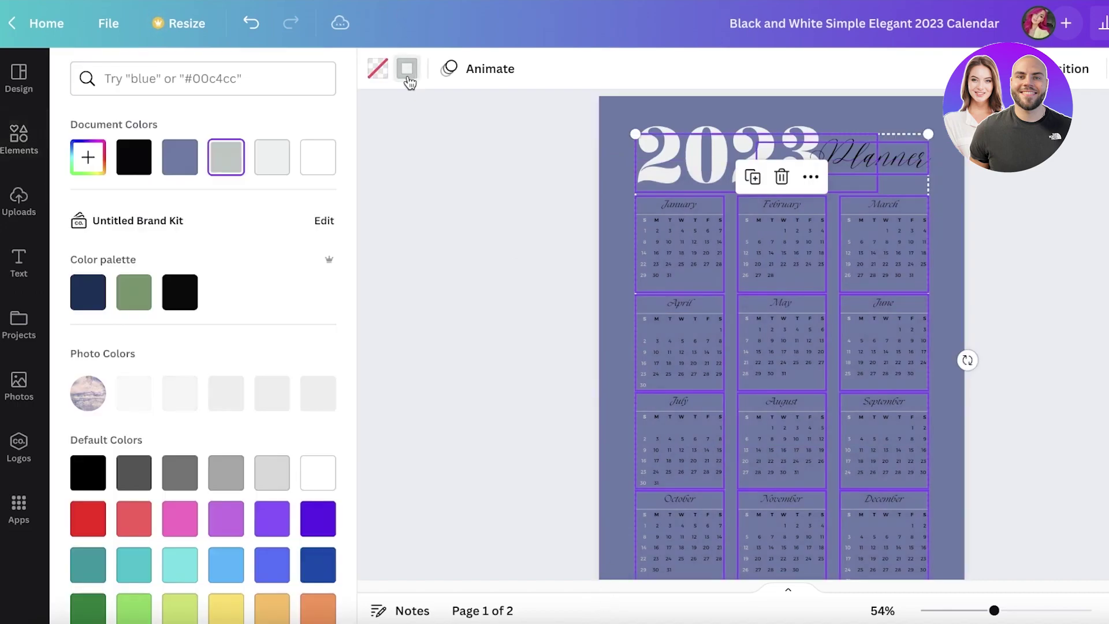
{"action": "left_click", "coordinate": [318, 159]}
{"action": "left_click", "coordinate": [379, 168]}
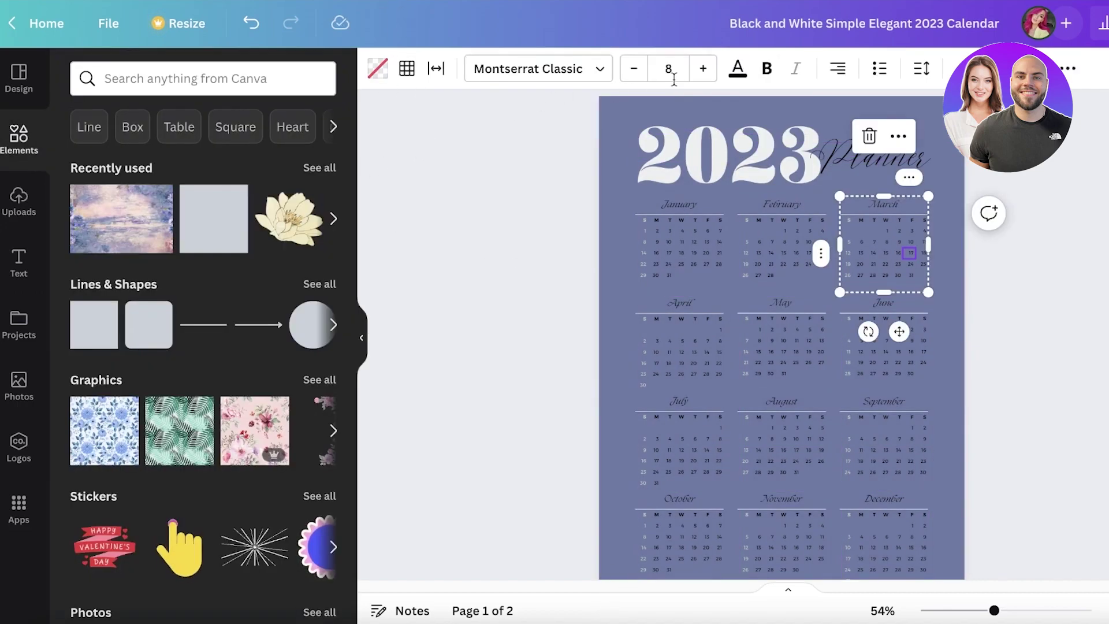
Step: Look over the text colours for a date cell in the March table and clear the selection
{"action": "left_click", "coordinate": [738, 68]}
{"action": "left_click", "coordinate": [331, 153]}
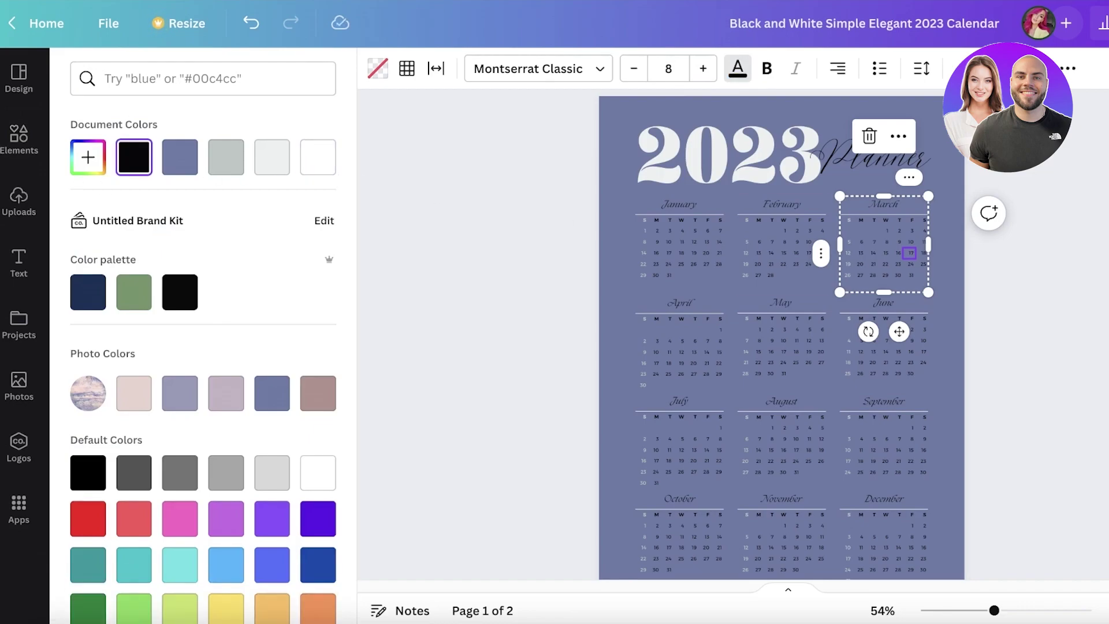
{"action": "left_click", "coordinate": [1071, 261]}
Step: Reposition the painted image on page 2 and enlarge it well beyond the page's width
{"action": "scroll", "coordinate": [1071, 261], "scroll_direction": "down", "scroll_amount": 3}
{"action": "scroll", "coordinate": [1028, 266], "scroll_direction": "down", "scroll_amount": 8}
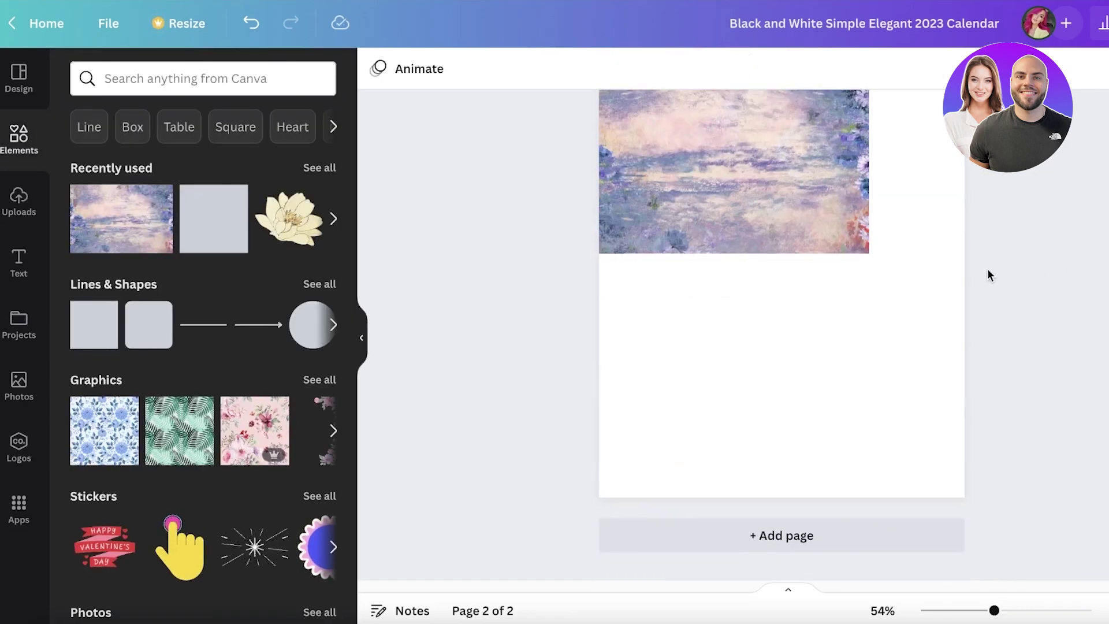
{"action": "left_click", "coordinate": [777, 255]}
{"action": "scroll", "coordinate": [751, 260], "scroll_direction": "up", "scroll_amount": 3}
{"action": "left_click_drag", "start_coordinate": [736, 320], "coordinate": [727, 258]}
{"action": "left_click_drag", "start_coordinate": [850, 424], "coordinate": [1098, 572]}
Step: Shift the painted image across page 2 and rotate it 90 degrees into portrait orientation
{"action": "scroll", "coordinate": [857, 288], "scroll_direction": "down", "scroll_amount": 3}
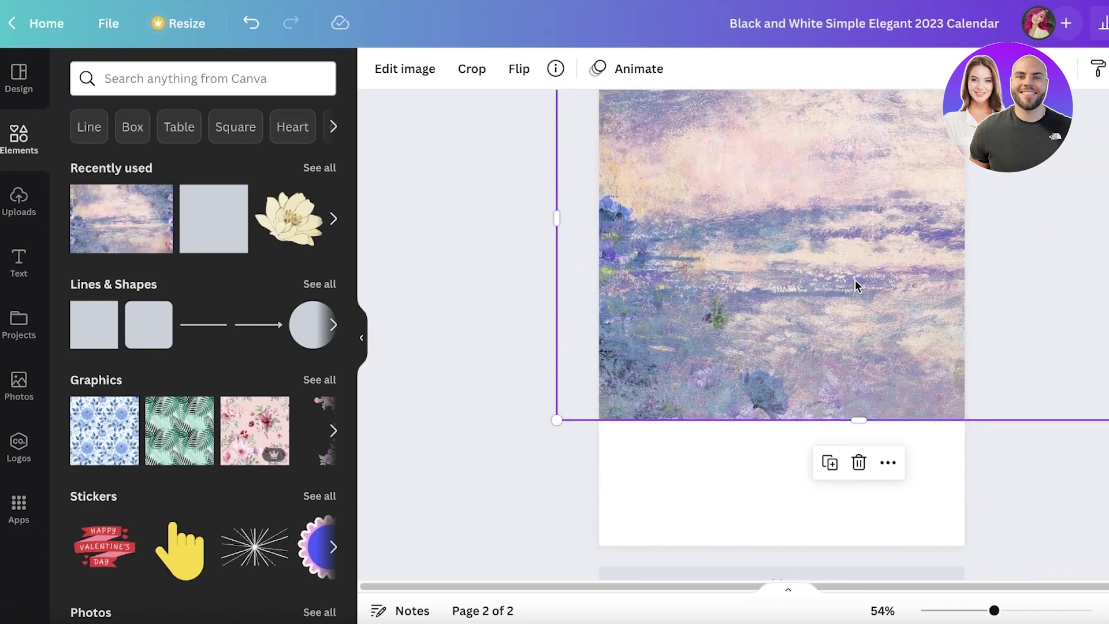
{"action": "left_click_drag", "start_coordinate": [1084, 345], "coordinate": [989, 361]}
{"action": "left_click_drag", "start_coordinate": [1104, 230], "coordinate": [855, 93]}
{"action": "scroll", "coordinate": [847, 172], "scroll_direction": "up", "scroll_amount": 2}
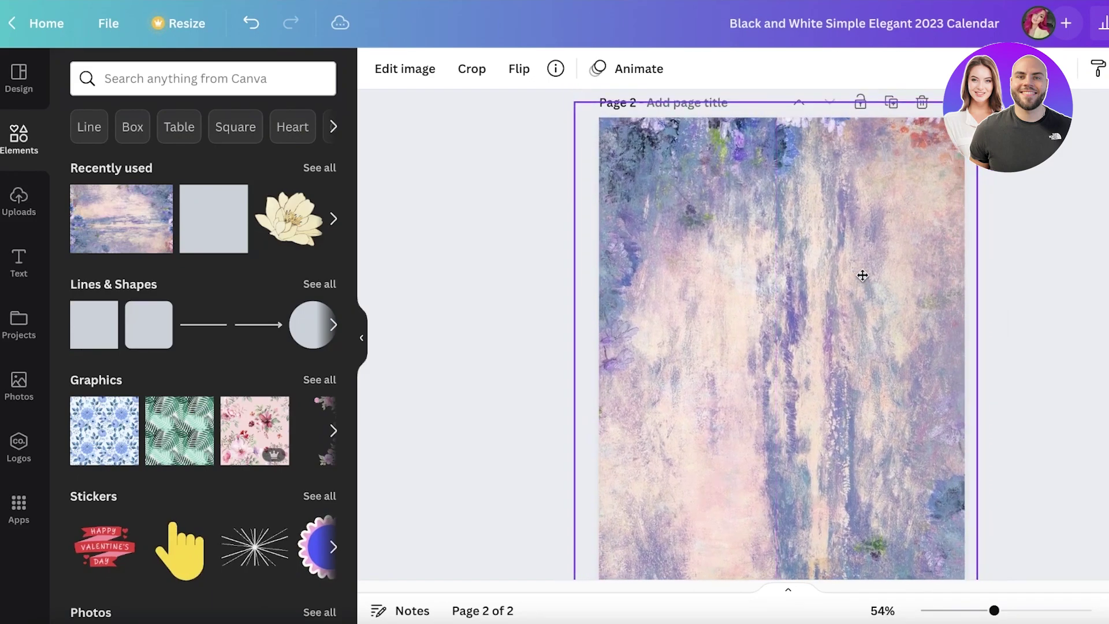
Step: Shrink the rotated image to page 2's width and align it so it covers the whole page
{"action": "scroll", "coordinate": [966, 215], "scroll_direction": "down", "scroll_amount": 3}
{"action": "left_click_drag", "start_coordinate": [981, 568], "coordinate": [943, 515]}
{"action": "left_click_drag", "start_coordinate": [837, 416], "coordinate": [866, 408]}
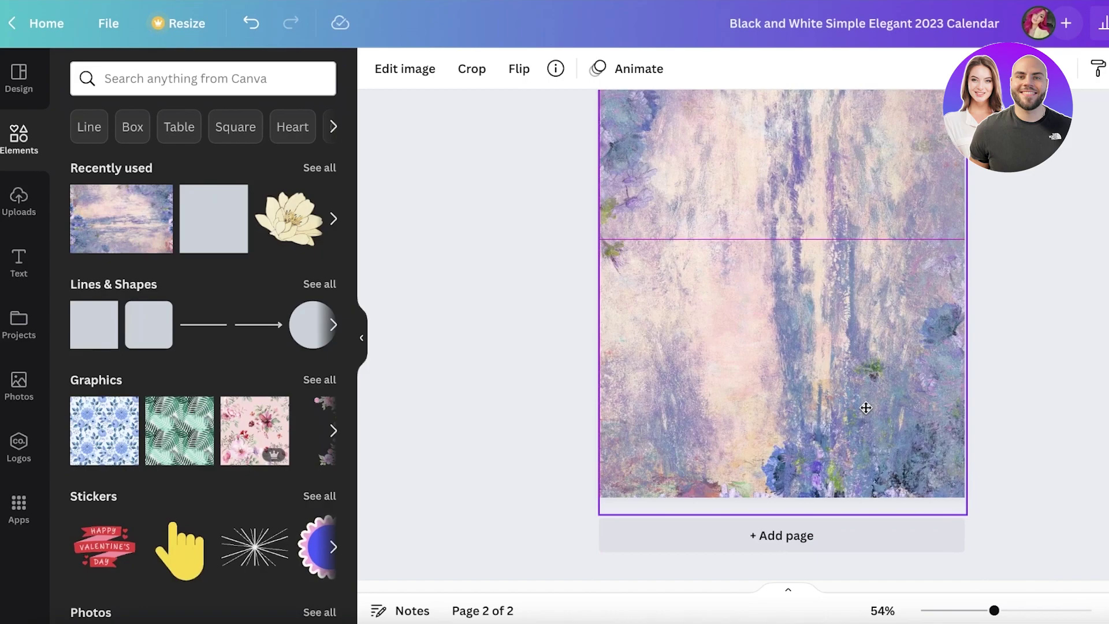
{"action": "key", "text": "Escape"}
Step: Set the rotated painted image as page 2's background
{"action": "scroll", "coordinate": [782, 335], "scroll_direction": "up", "scroll_amount": 3}
{"action": "scroll", "coordinate": [781, 335], "scroll_direction": "down", "scroll_amount": 3}
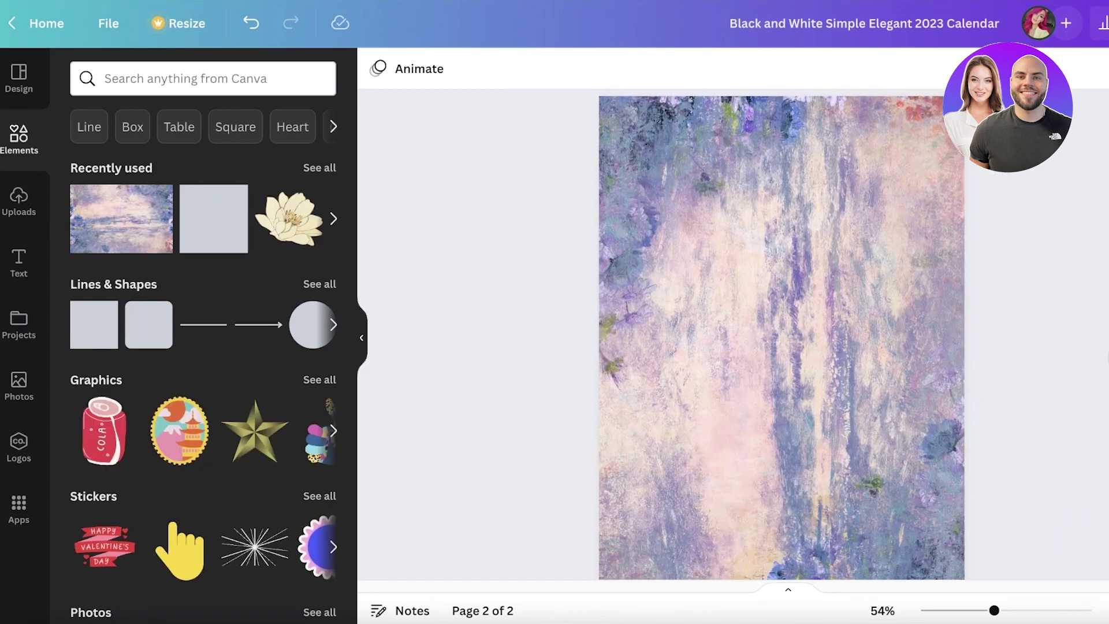
{"action": "left_click", "coordinate": [818, 299]}
{"action": "scroll", "coordinate": [1050, 178], "scroll_direction": "down", "scroll_amount": 2}
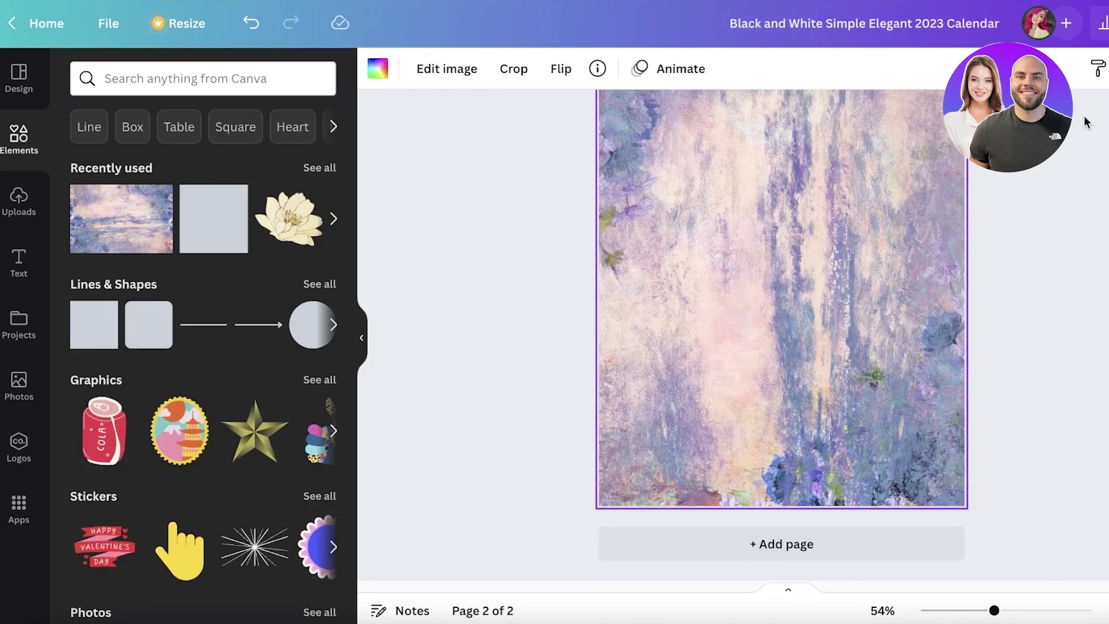
Step: Make page 2's background image more transparent for a softer look and duplicate the page
{"action": "scroll", "coordinate": [750, 243], "scroll_direction": "up", "scroll_amount": 1}
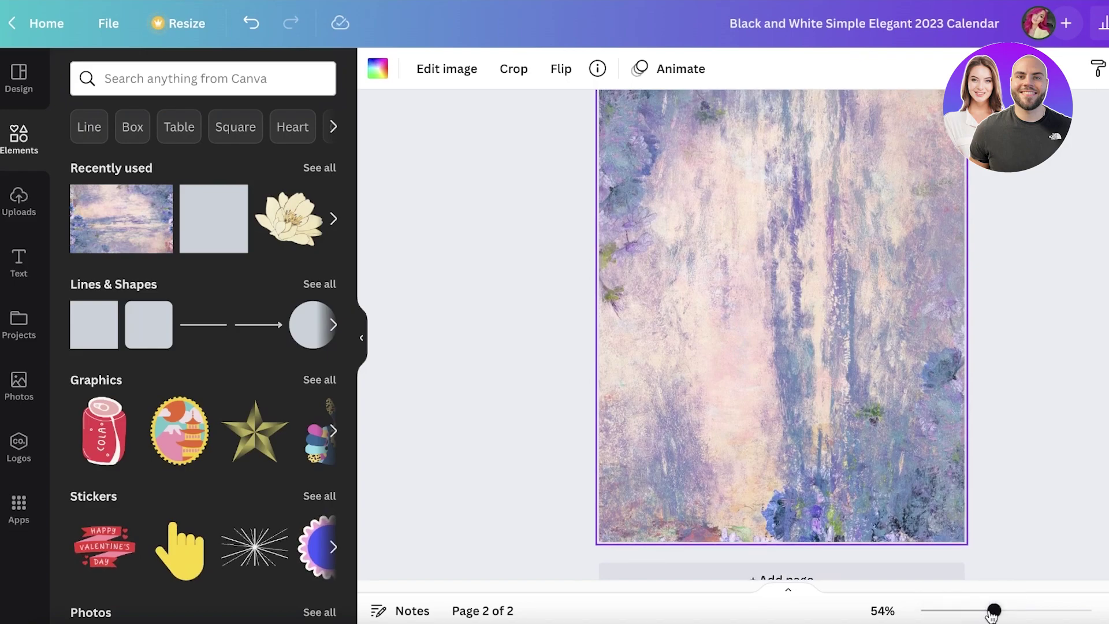
{"action": "left_click_drag", "start_coordinate": [994, 610], "coordinate": [984, 610]}
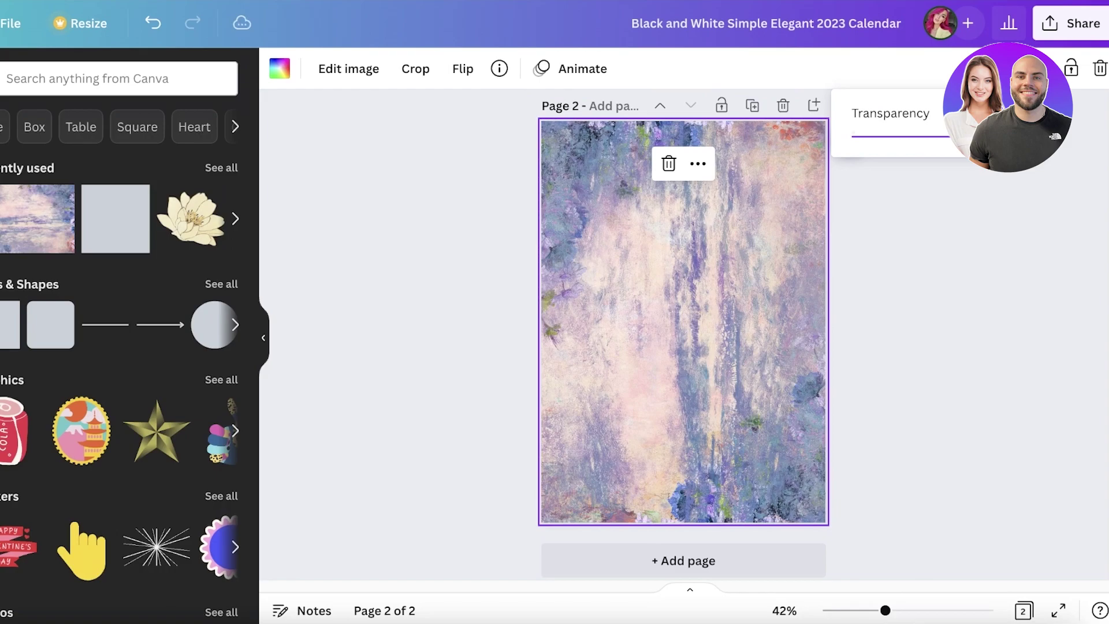
{"action": "mouse_move", "coordinate": [950, 137]}
{"action": "left_mouse_down"}
{"action": "mouse_move", "coordinate": [917, 138]}
{"action": "mouse_move", "coordinate": [946, 142]}
{"action": "left_mouse_up"}
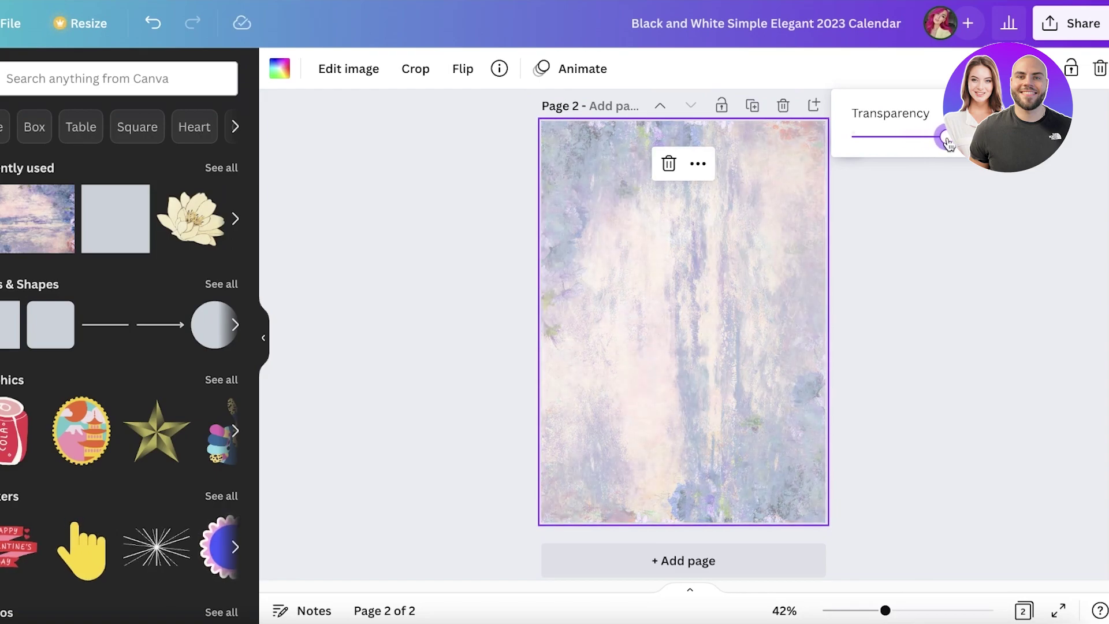
{"action": "left_click", "coordinate": [962, 184]}
{"action": "left_click", "coordinate": [690, 285]}
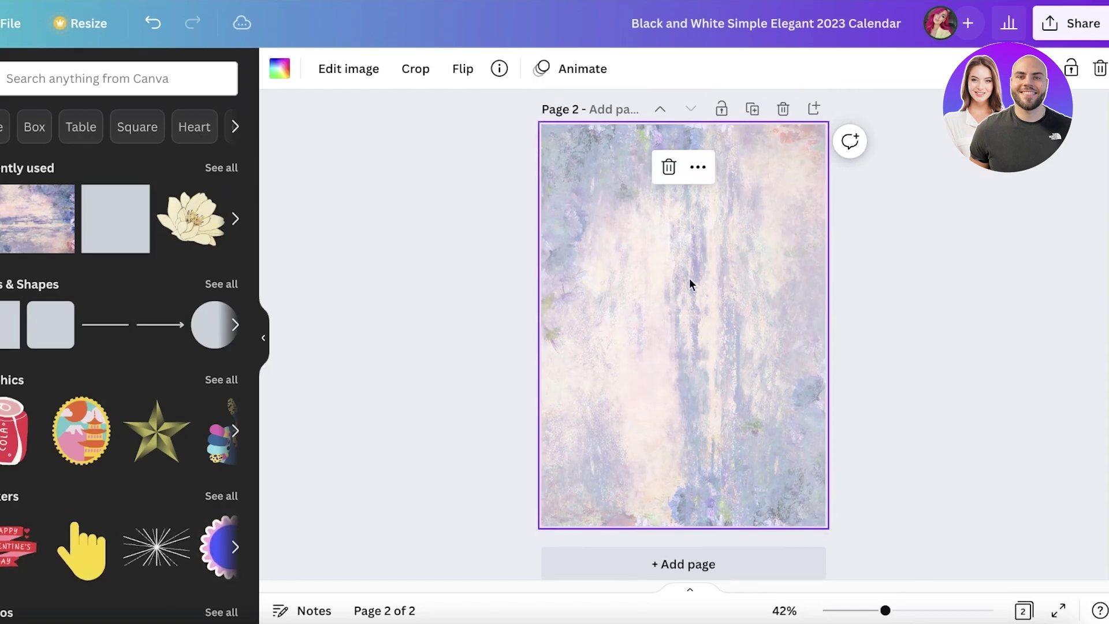
{"action": "key", "text": "Escape"}
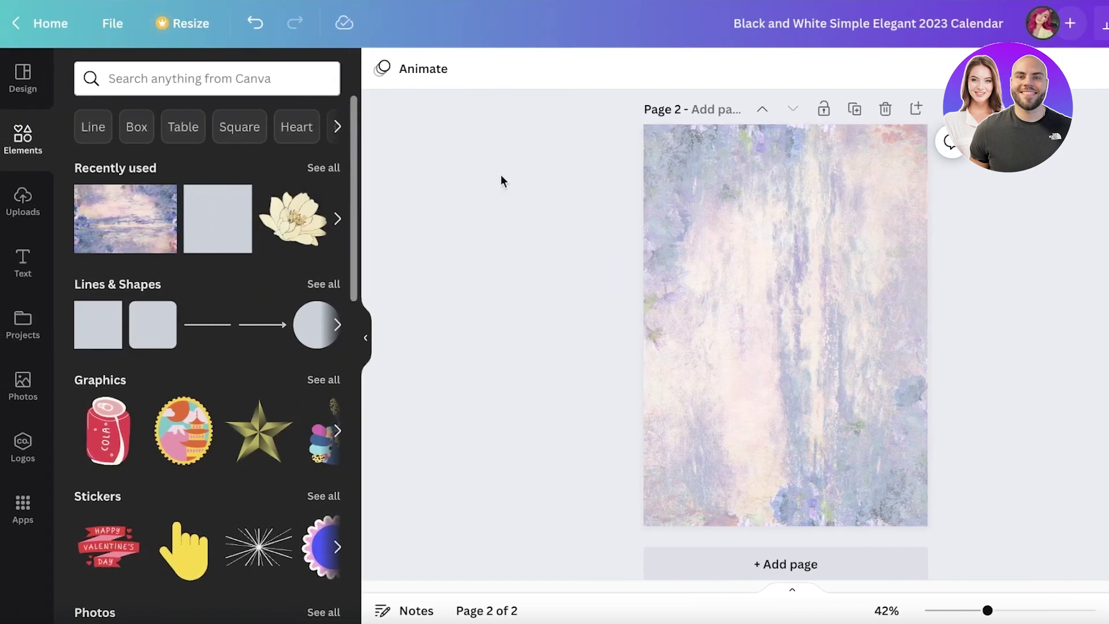
{"action": "left_click", "coordinate": [854, 108]}
Step: Copy the "2023" and "Planner" headings from page 1 onto page 2
{"action": "scroll", "coordinate": [786, 289], "scroll_direction": "up", "scroll_amount": 5}
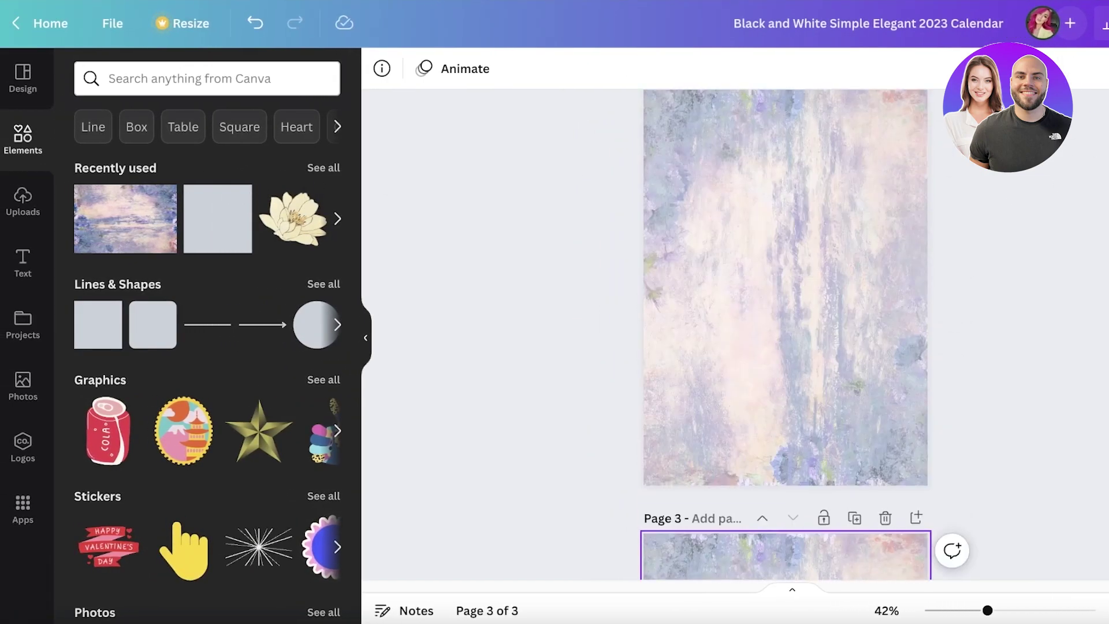
{"action": "scroll", "coordinate": [786, 335], "scroll_direction": "up", "scroll_amount": 10}
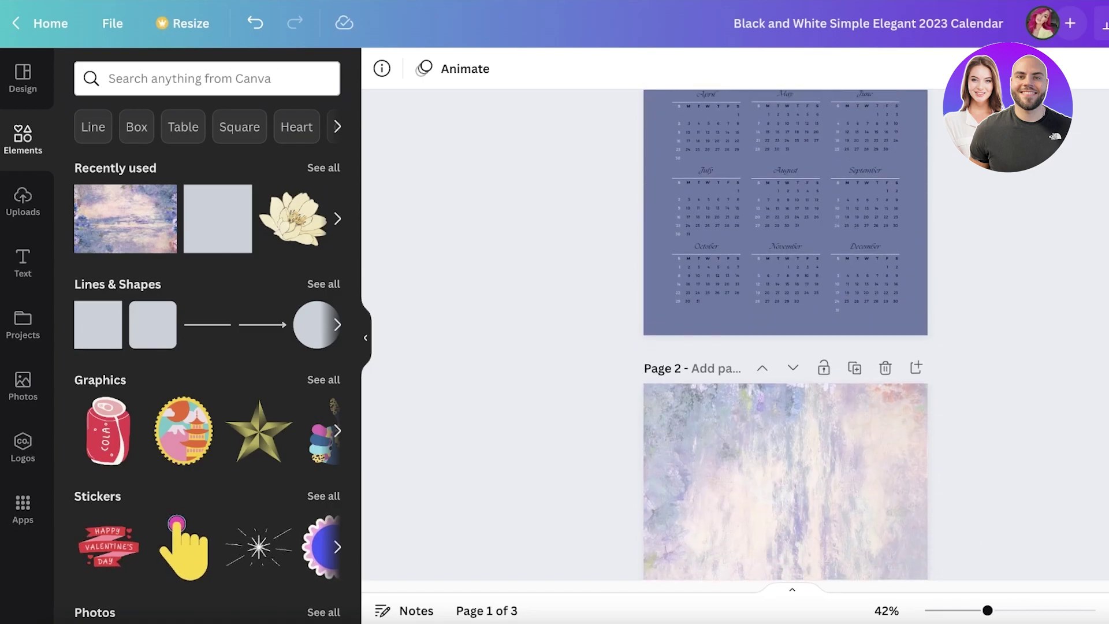
{"action": "scroll", "coordinate": [785, 288], "scroll_direction": "up", "scroll_amount": 3}
{"action": "left_click", "coordinate": [760, 173]}
{"action": "left_click", "coordinate": [952, 186]}
{"action": "key", "text": "Escape"}
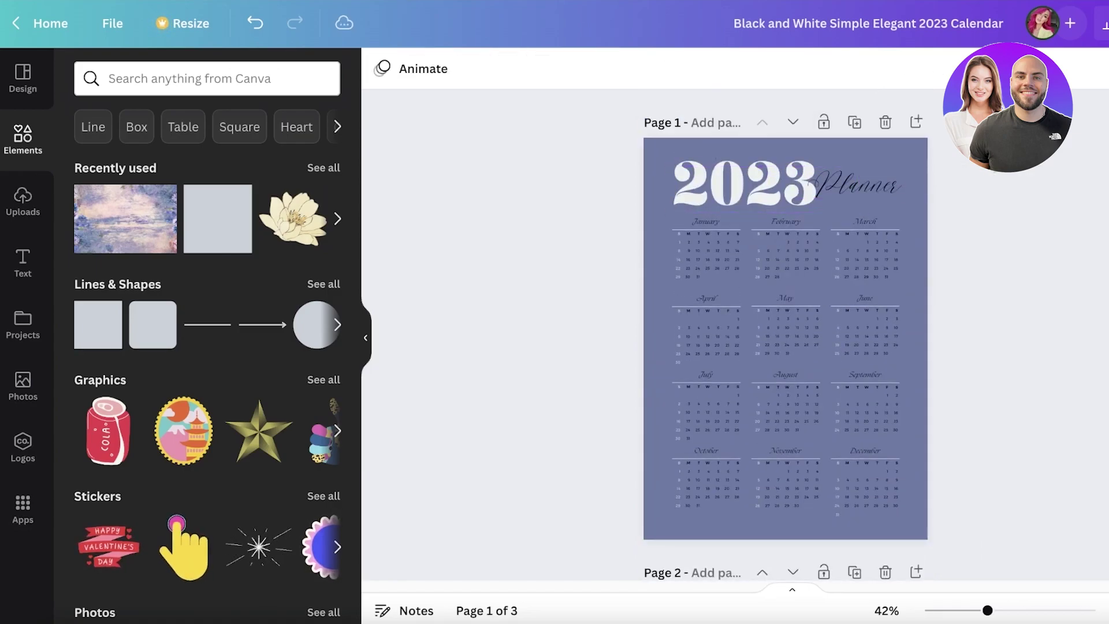
{"action": "left_click", "coordinate": [731, 188]}
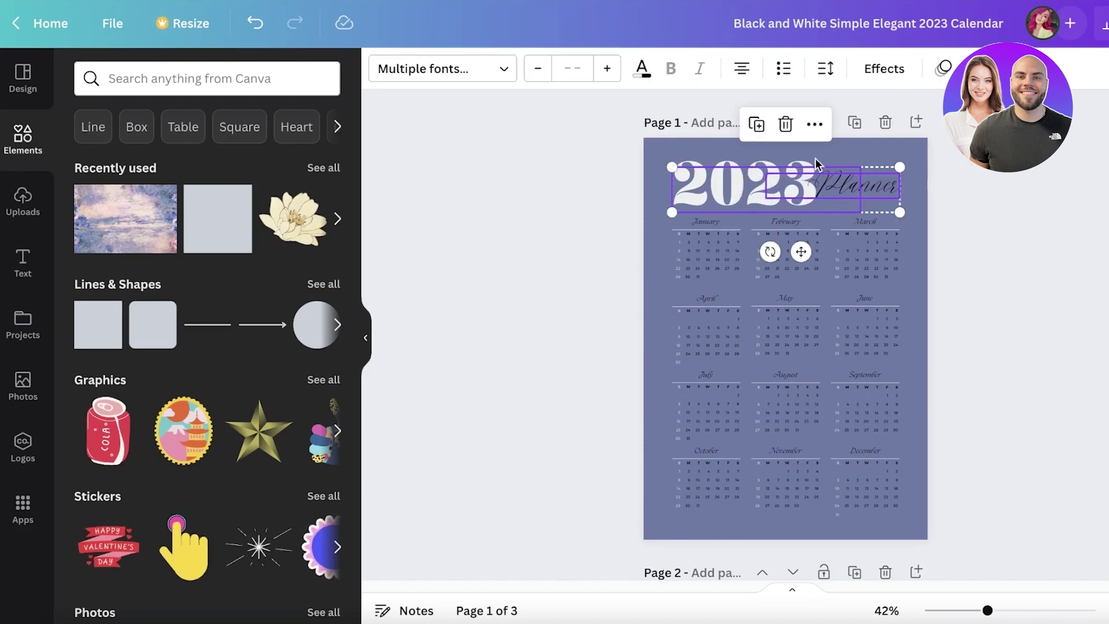
{"action": "scroll", "coordinate": [966, 184], "scroll_direction": "down", "scroll_amount": 5}
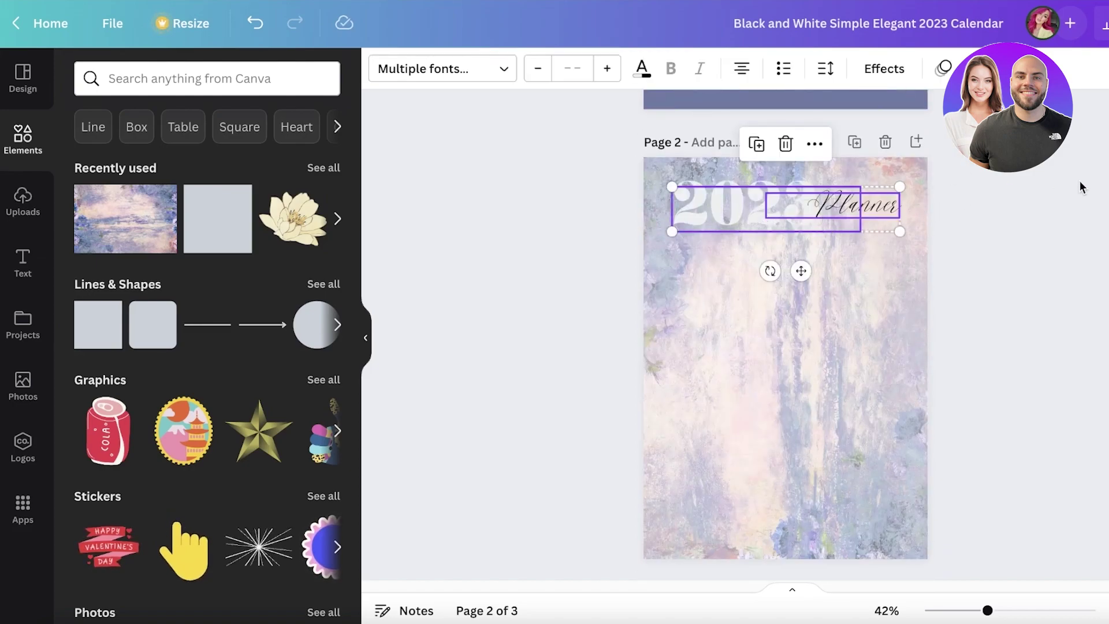
{"action": "left_click", "coordinate": [1056, 186]}
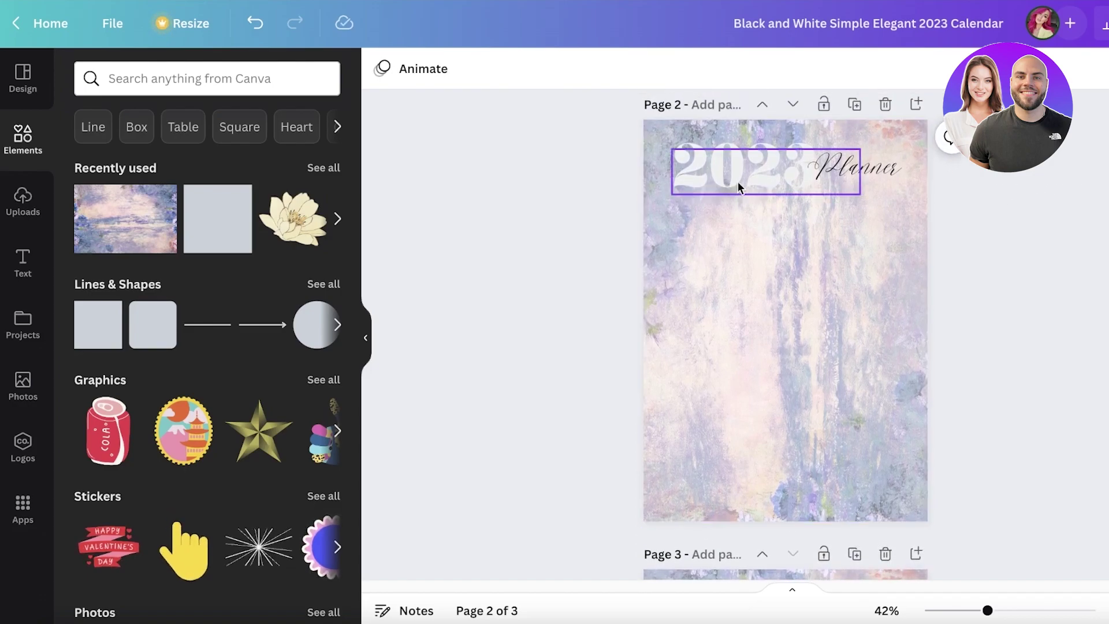
Step: Replace the "2023" heading on page 2 with "January" and shrink it onto one line at font size 54.7
{"action": "left_click", "coordinate": [737, 181]}
{"action": "type", "text": "January"}
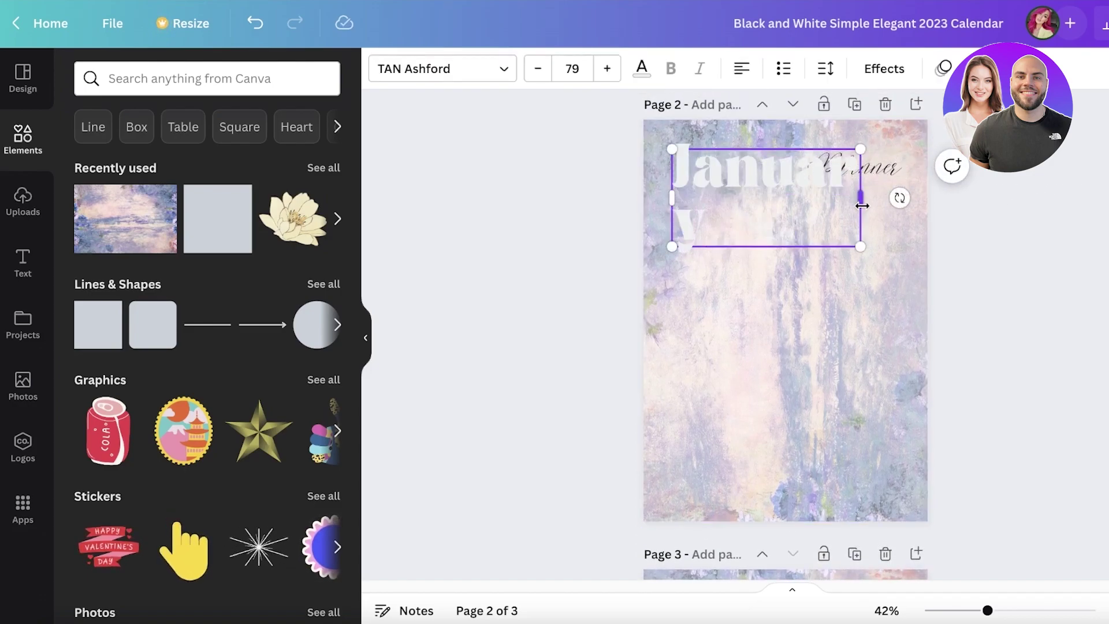
{"action": "left_click_drag", "start_coordinate": [862, 206], "coordinate": [830, 181]}
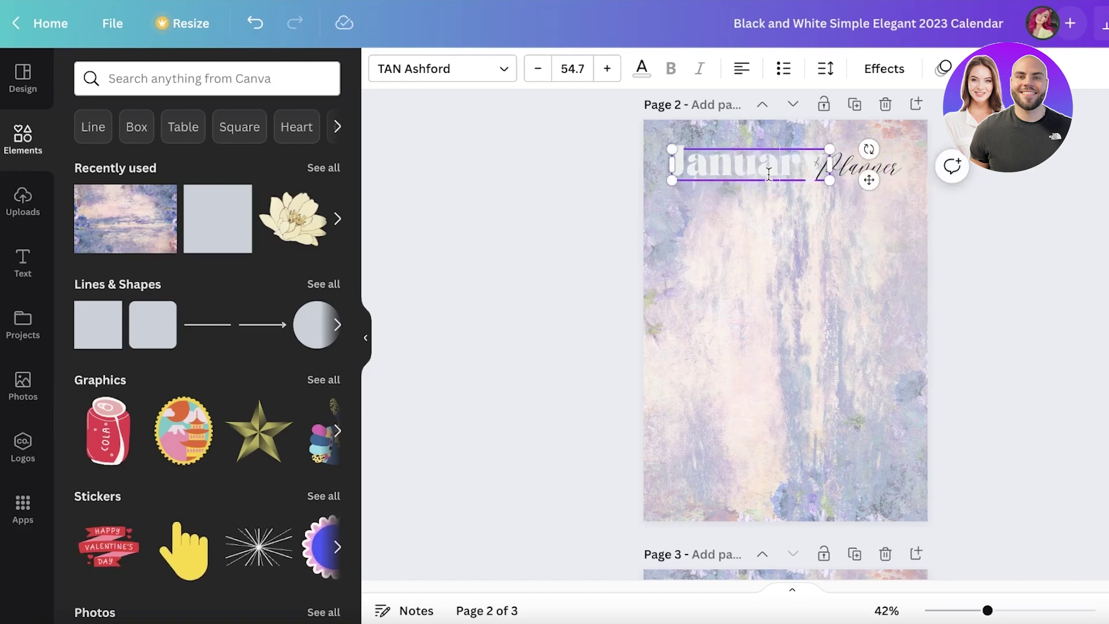
Step: Colour the "January" heading with the slate blue photo colour and darken the shade slightly
{"action": "left_click", "coordinate": [640, 72]}
{"action": "left_click", "coordinate": [271, 394]}
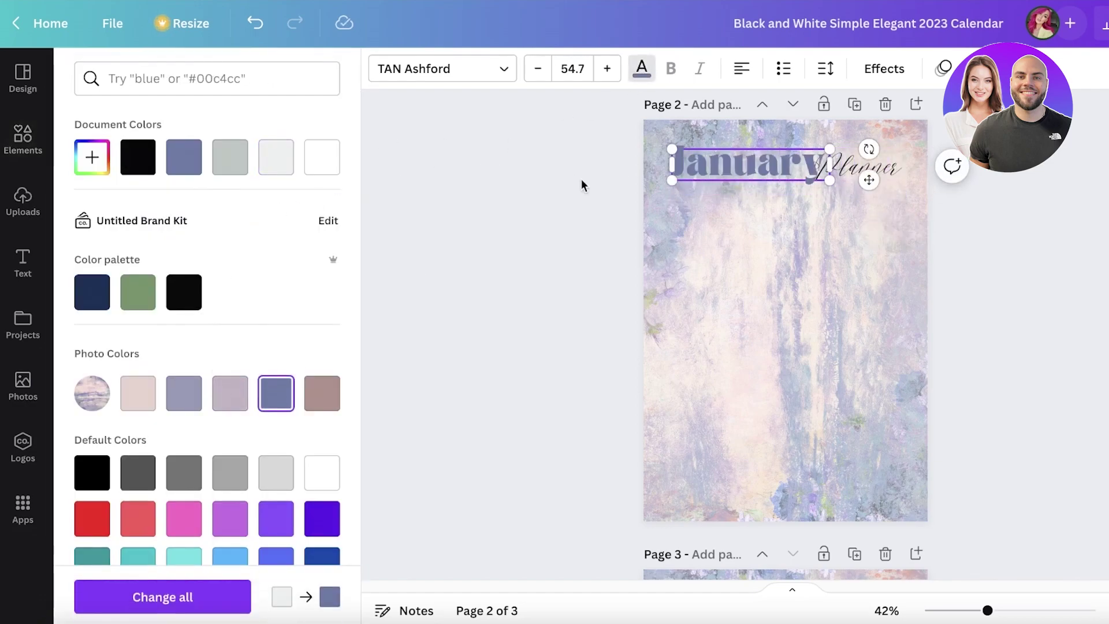
{"action": "left_click", "coordinate": [92, 157]}
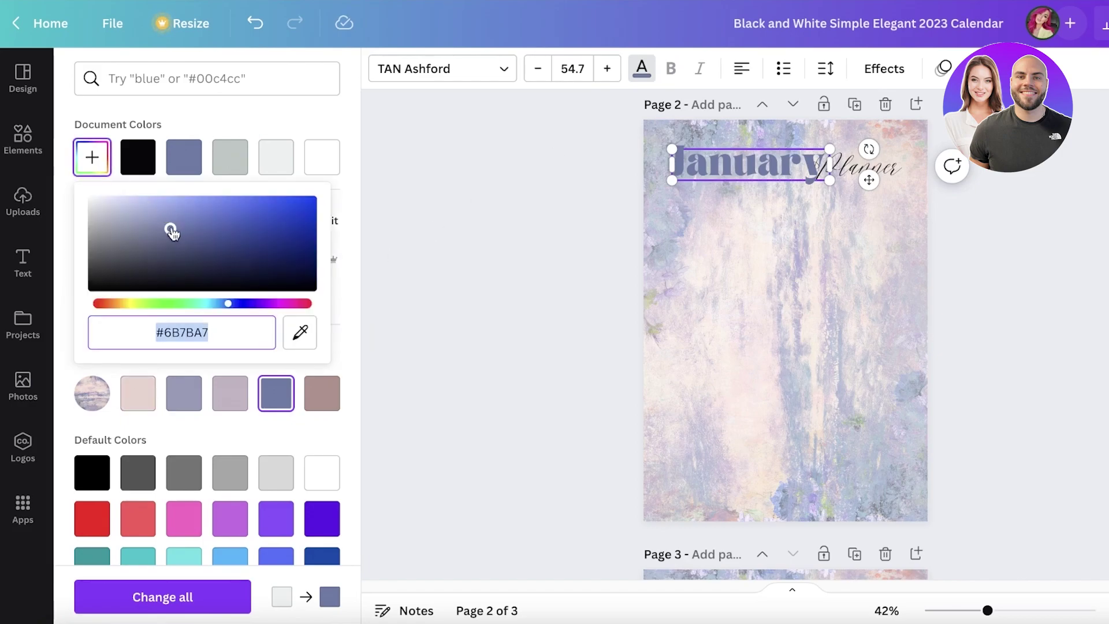
{"action": "left_click_drag", "start_coordinate": [171, 230], "coordinate": [171, 237]}
Step: Move the "Planner" text below the "January" heading, replace it with "Goals" and align it near the page's left margin
{"action": "left_click", "coordinate": [873, 196]}
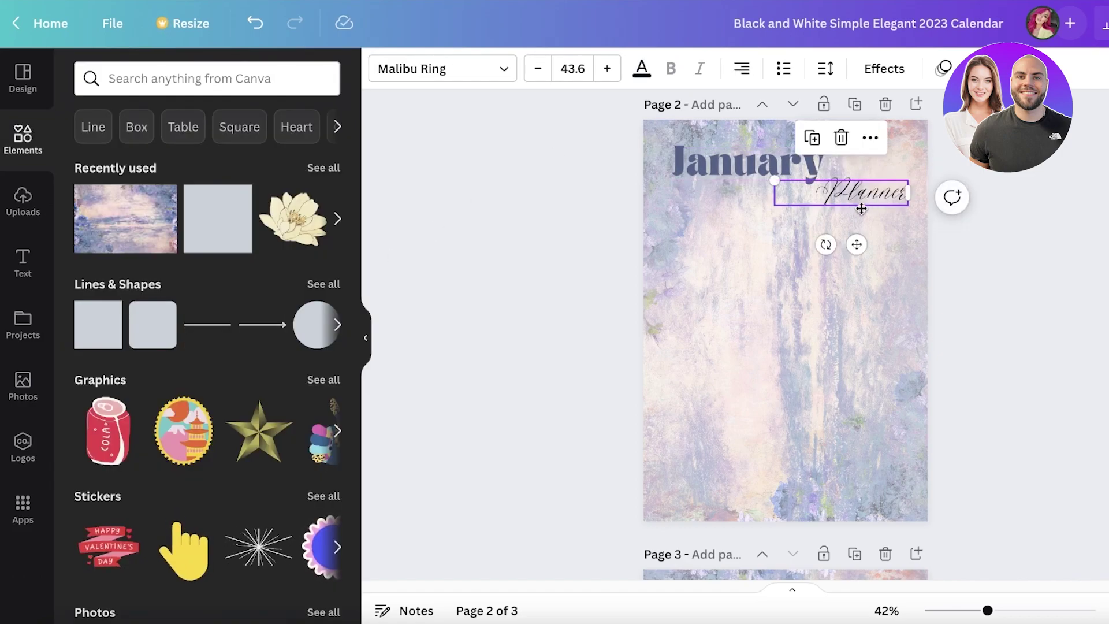
{"action": "left_click_drag", "start_coordinate": [861, 209], "coordinate": [771, 242]}
{"action": "double_click", "coordinate": [794, 229]}
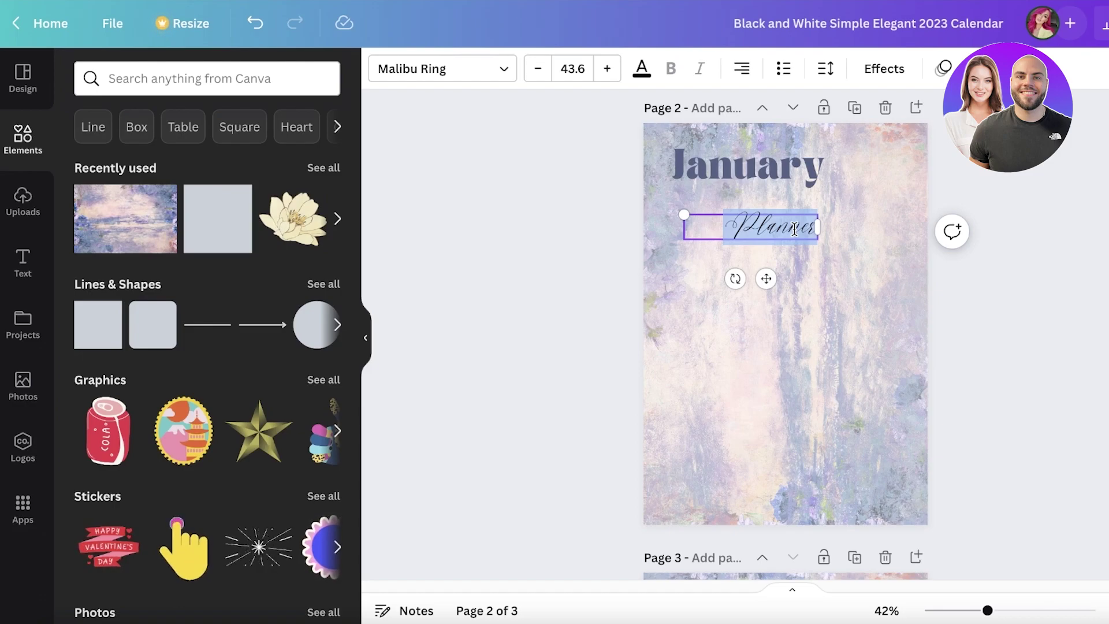
{"action": "type", "text": "Goals"}
{"action": "left_click_drag", "start_coordinate": [757, 220], "coordinate": [670, 214]}
{"action": "left_click", "coordinate": [807, 205]}
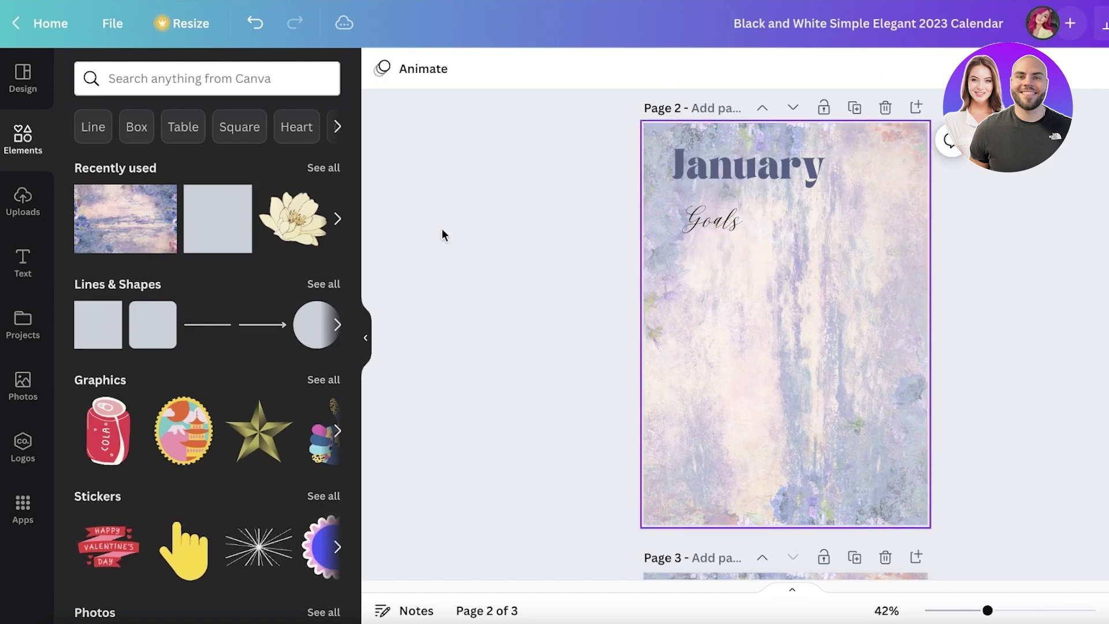
Step: Add a square to page 2 and stretch it into a tall rectangle behind the "Goals" text, aligned with the page's left margin
{"action": "left_click", "coordinate": [191, 229]}
{"action": "double_click", "coordinate": [773, 315]}
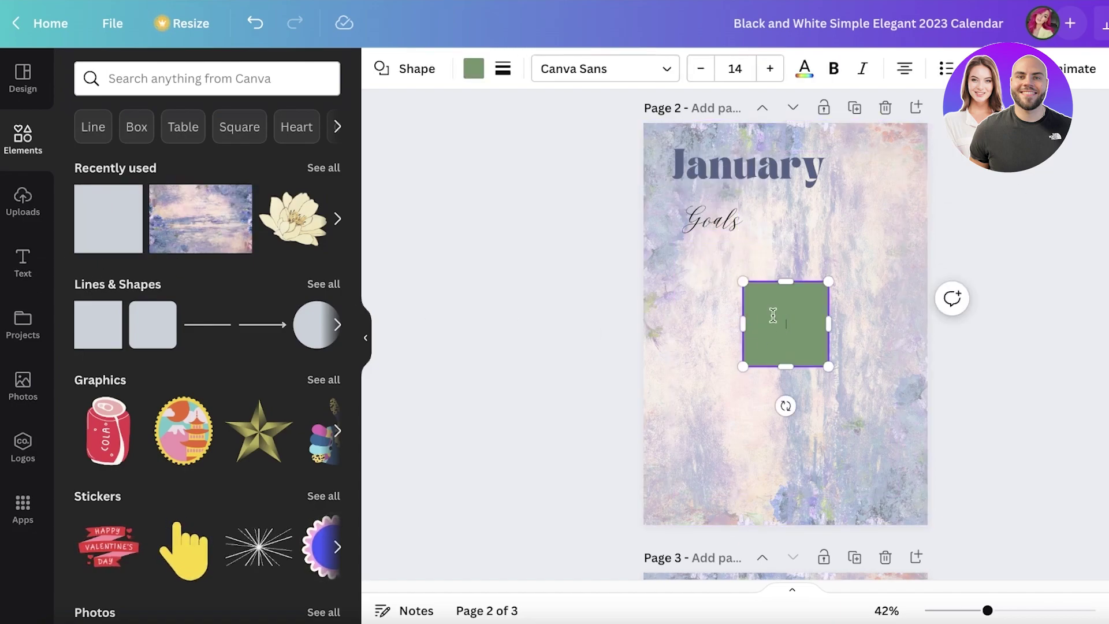
{"action": "left_click", "coordinate": [735, 316]}
{"action": "left_click_drag", "start_coordinate": [757, 324], "coordinate": [685, 231]}
{"action": "left_click_drag", "start_coordinate": [771, 295], "coordinate": [833, 381]}
{"action": "left_click_drag", "start_coordinate": [835, 278], "coordinate": [758, 300]}
Step: Fill the rectangle behind "Goals" with the white document colour
{"action": "left_click", "coordinate": [472, 68]}
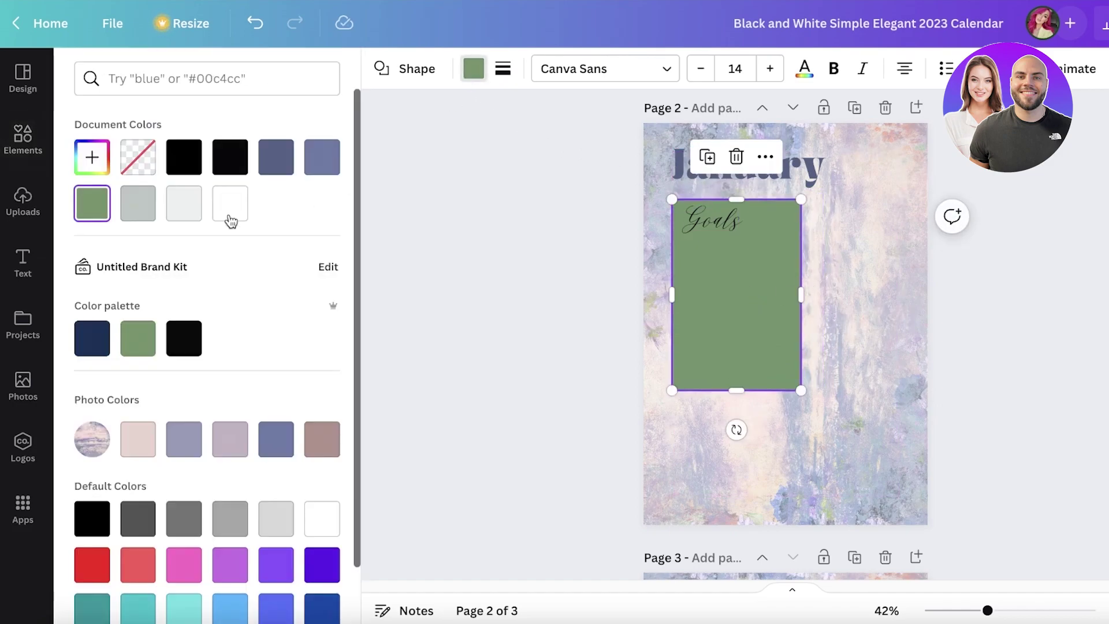
{"action": "left_click", "coordinate": [285, 173]}
{"action": "left_click", "coordinate": [318, 168]}
{"action": "left_click", "coordinate": [216, 218]}
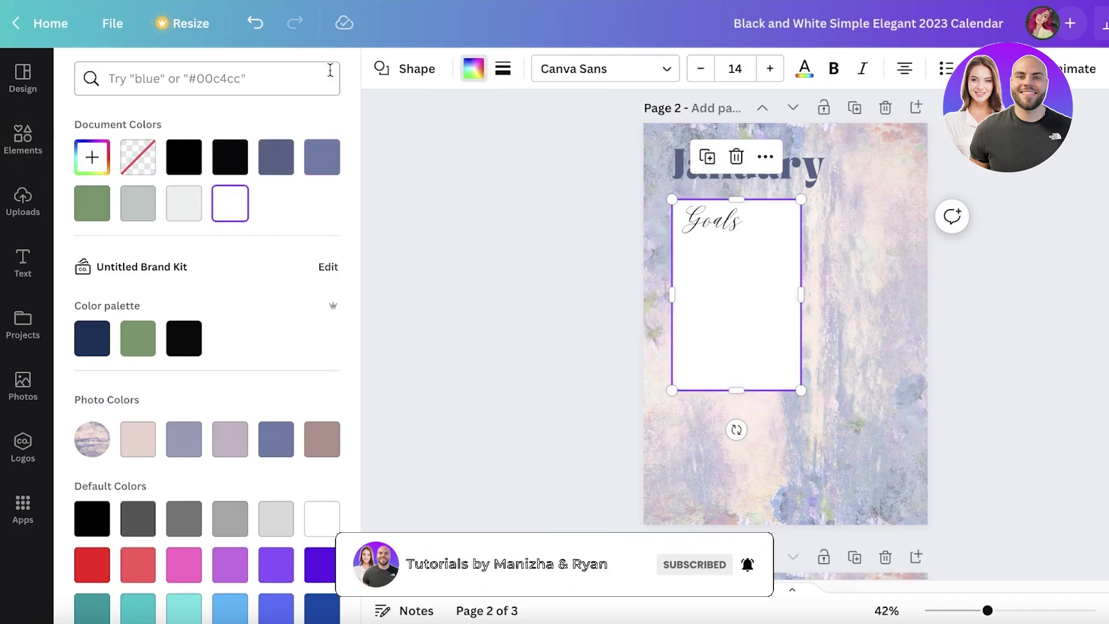
Step: Browse the alternative shapes available for the white rectangle and look over the neighbouring planner pages
{"action": "left_click", "coordinate": [394, 72]}
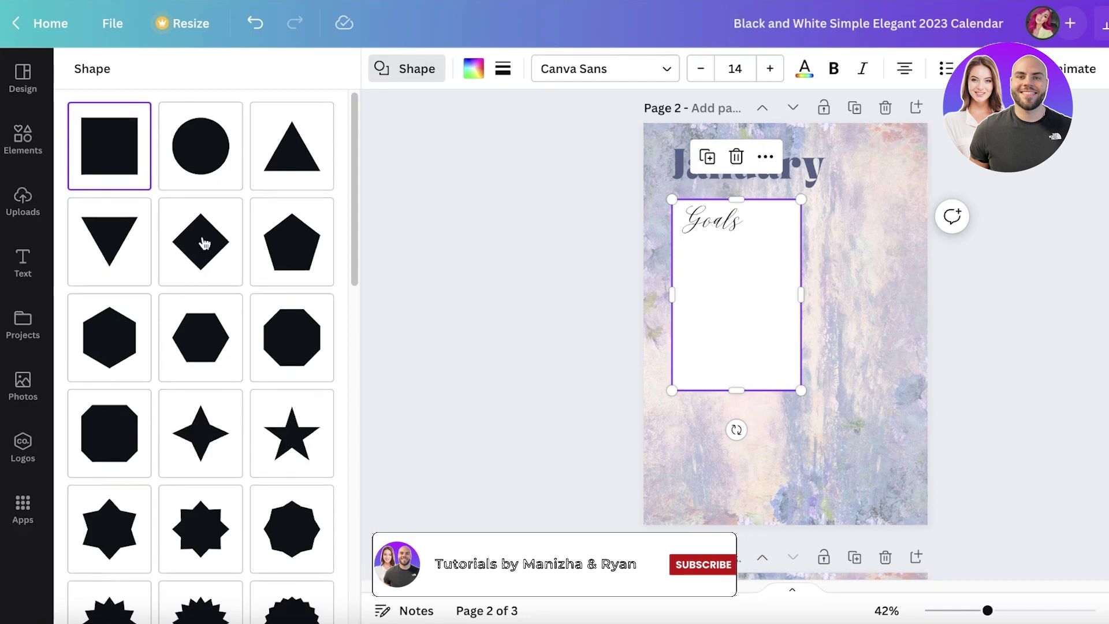
{"action": "scroll", "coordinate": [305, 299], "scroll_direction": "down", "scroll_amount": 1}
{"action": "scroll", "coordinate": [267, 228], "scroll_direction": "down", "scroll_amount": 3}
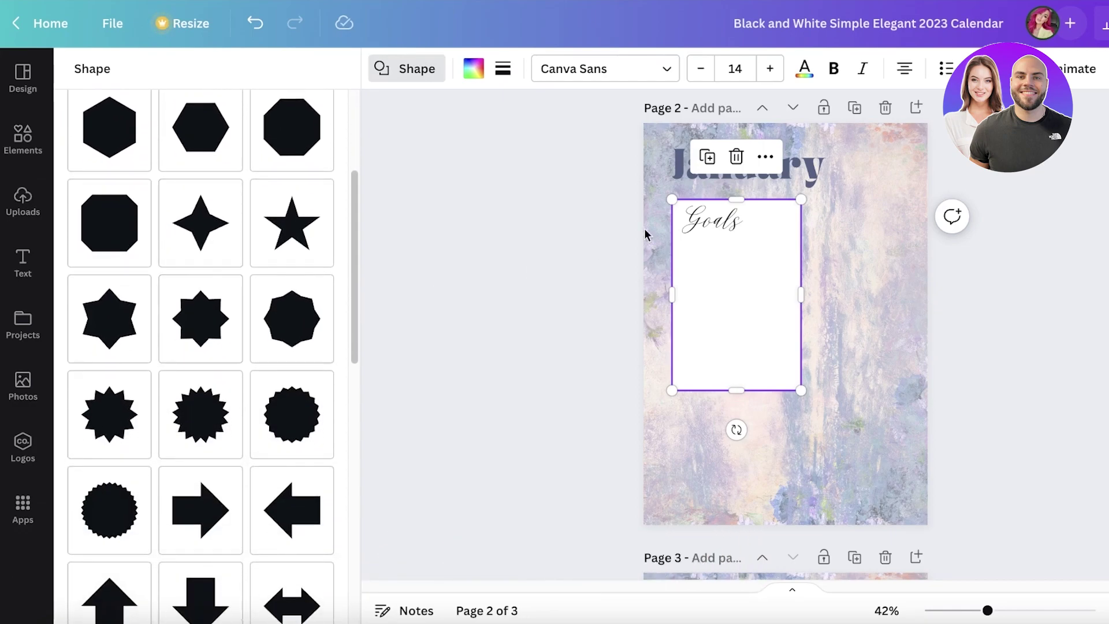
{"action": "left_click", "coordinate": [1077, 69]}
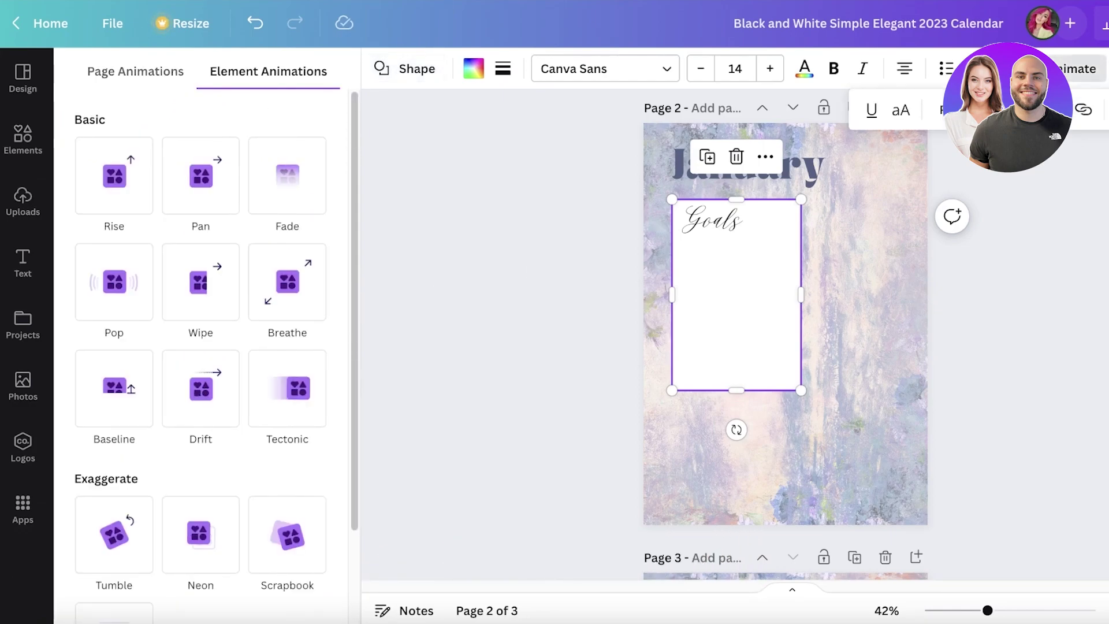
{"action": "left_click", "coordinate": [399, 69]}
{"action": "left_click", "coordinate": [404, 69]}
{"action": "left_click", "coordinate": [404, 69]}
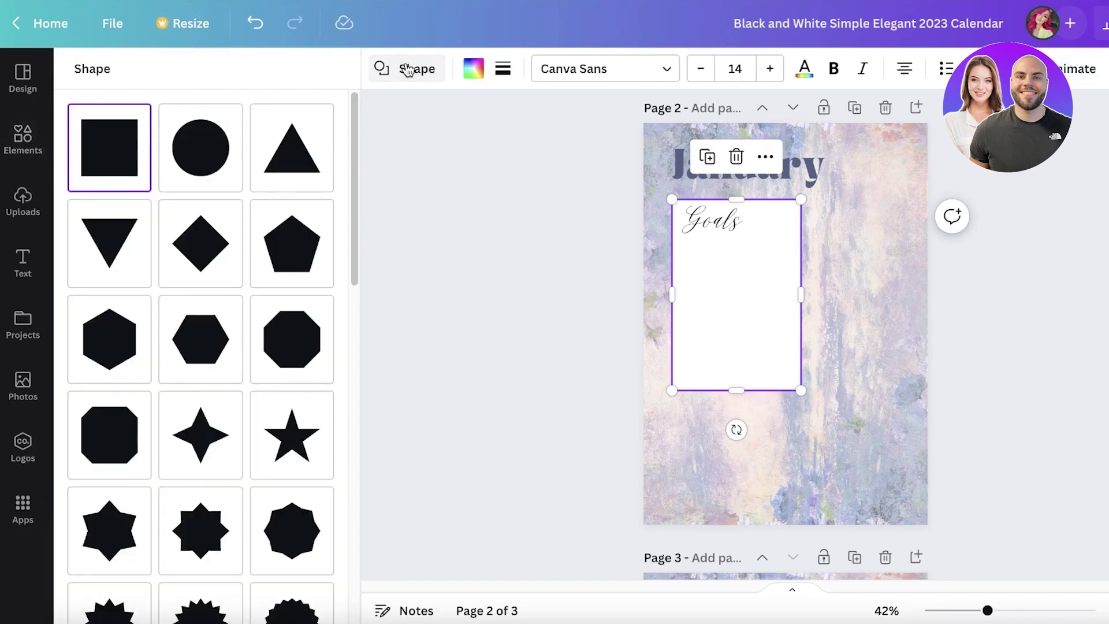
{"action": "scroll", "coordinate": [198, 382], "scroll_direction": "down", "scroll_amount": 5}
{"action": "scroll", "coordinate": [198, 382], "scroll_direction": "up", "scroll_amount": 5}
{"action": "scroll", "coordinate": [119, 231], "scroll_direction": "up", "scroll_amount": 4}
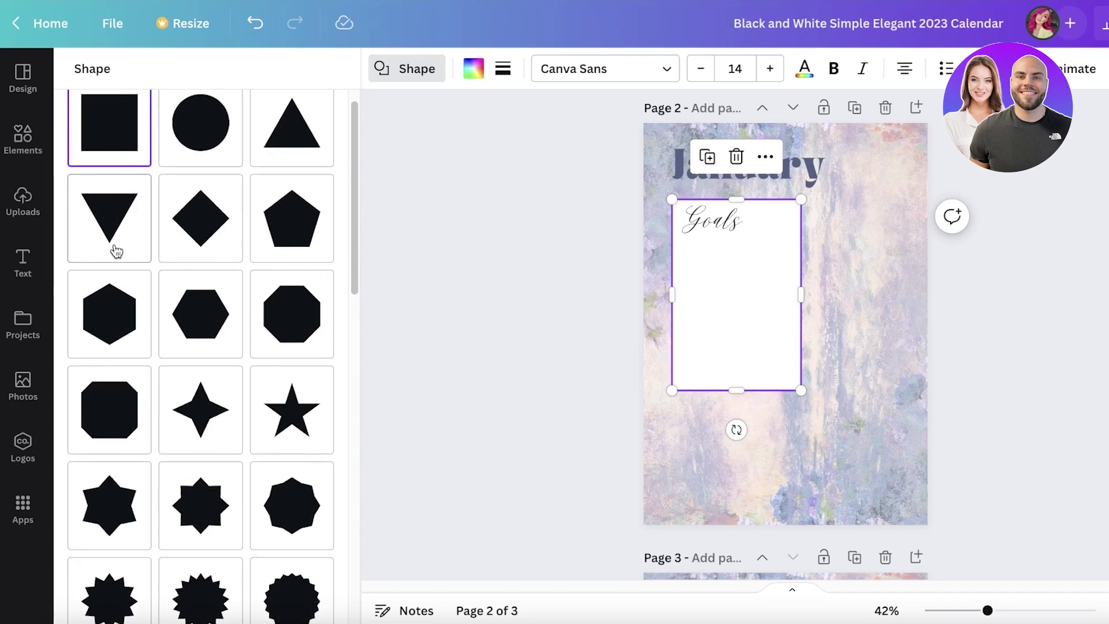
{"action": "scroll", "coordinate": [115, 246], "scroll_direction": "down", "scroll_amount": 10}
{"action": "scroll", "coordinate": [118, 254], "scroll_direction": "down", "scroll_amount": 3}
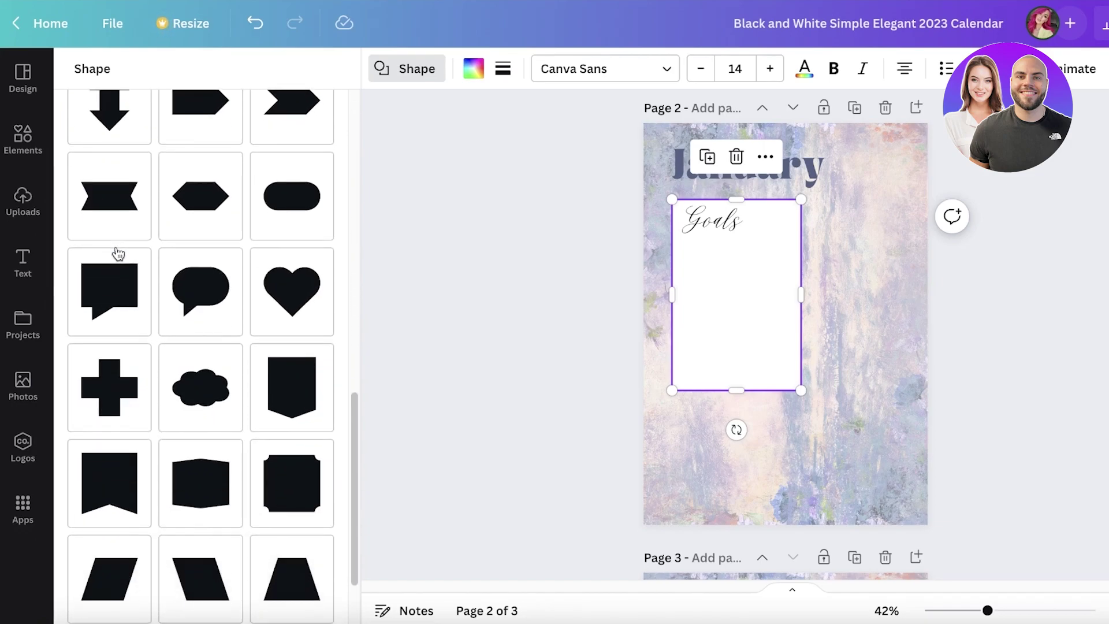
{"action": "scroll", "coordinate": [463, 373], "scroll_direction": "up", "scroll_amount": 8}
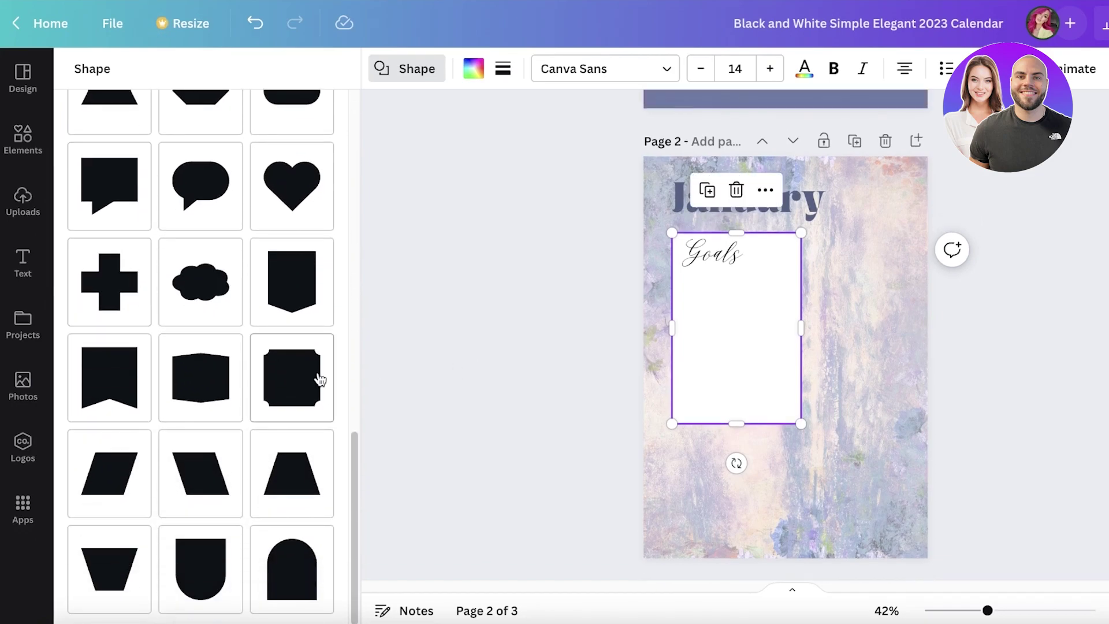
{"action": "scroll", "coordinate": [323, 381], "scroll_direction": "up", "scroll_amount": 1}
{"action": "scroll", "coordinate": [970, 250], "scroll_direction": "down", "scroll_amount": 16}
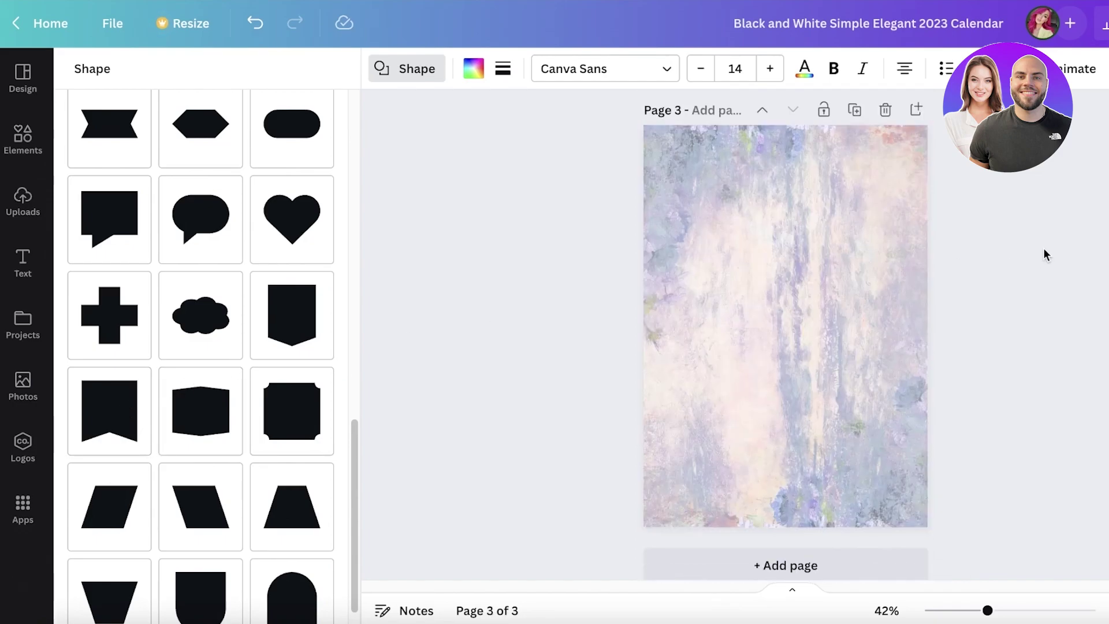
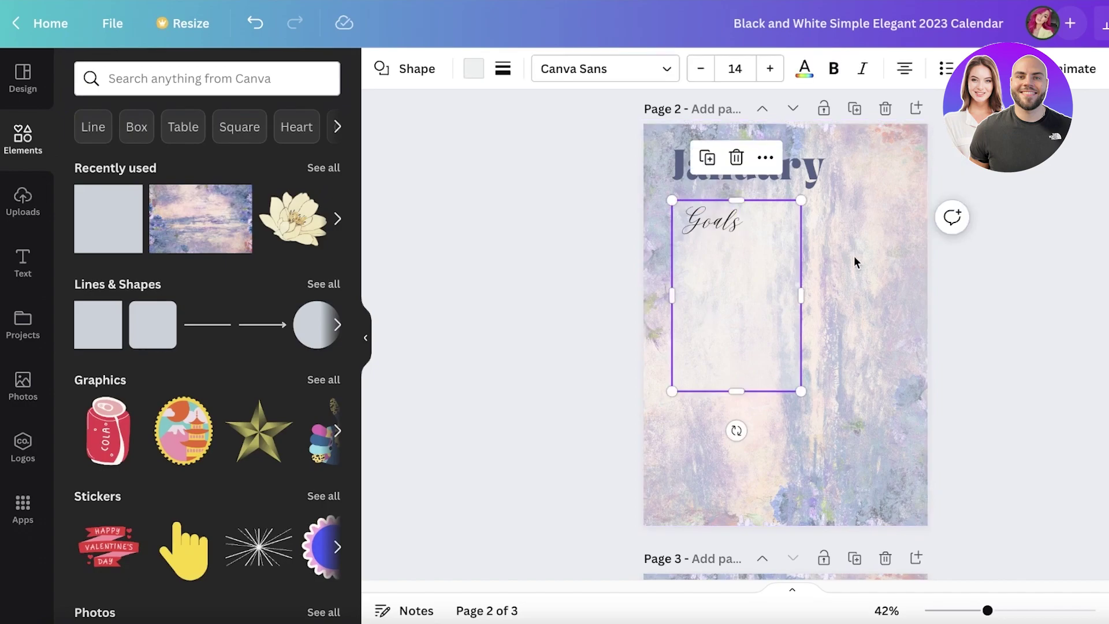
Step: Deselect the rectangle and search the elements library for "column"
{"action": "key", "text": "Escape"}
{"action": "scroll", "coordinate": [1018, 223], "scroll_direction": "down", "scroll_amount": 1}
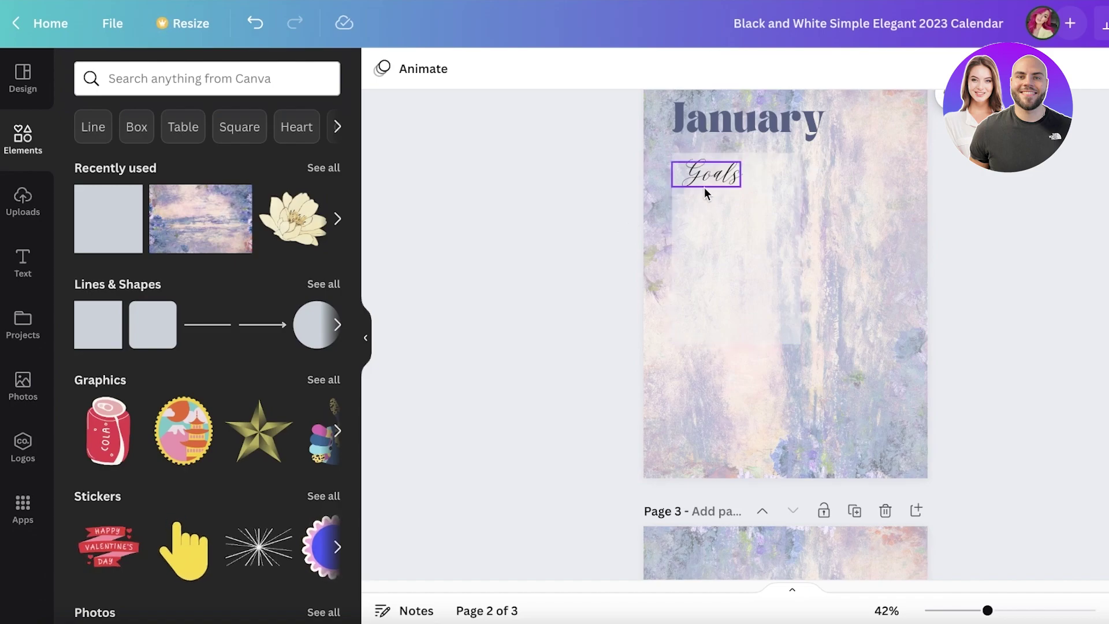
{"action": "left_click", "coordinate": [21, 207]}
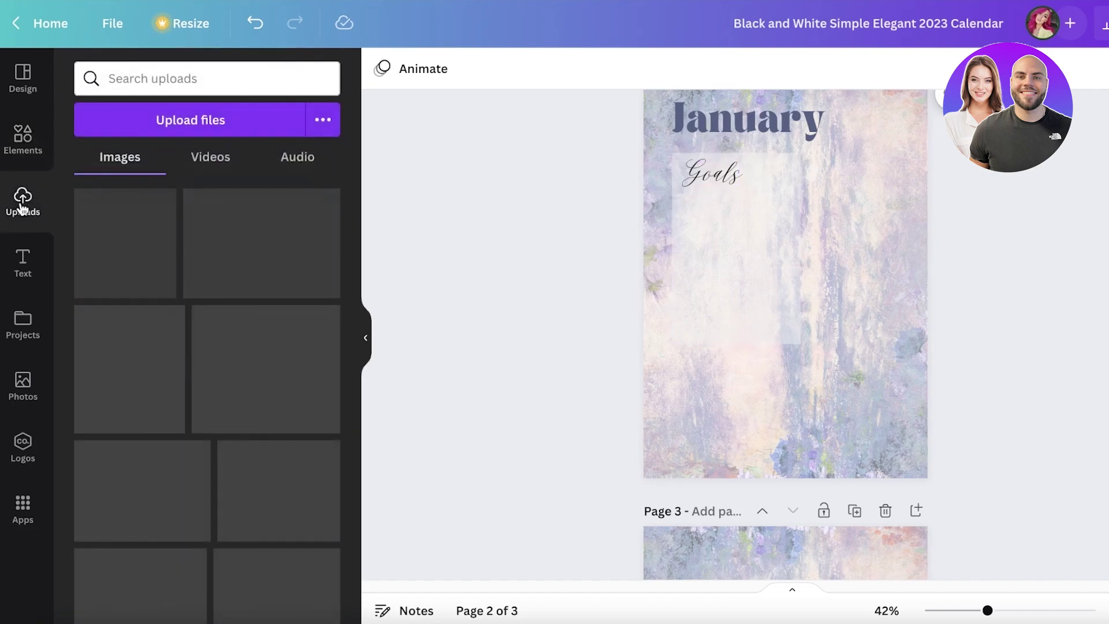
{"action": "left_click", "coordinate": [26, 151]}
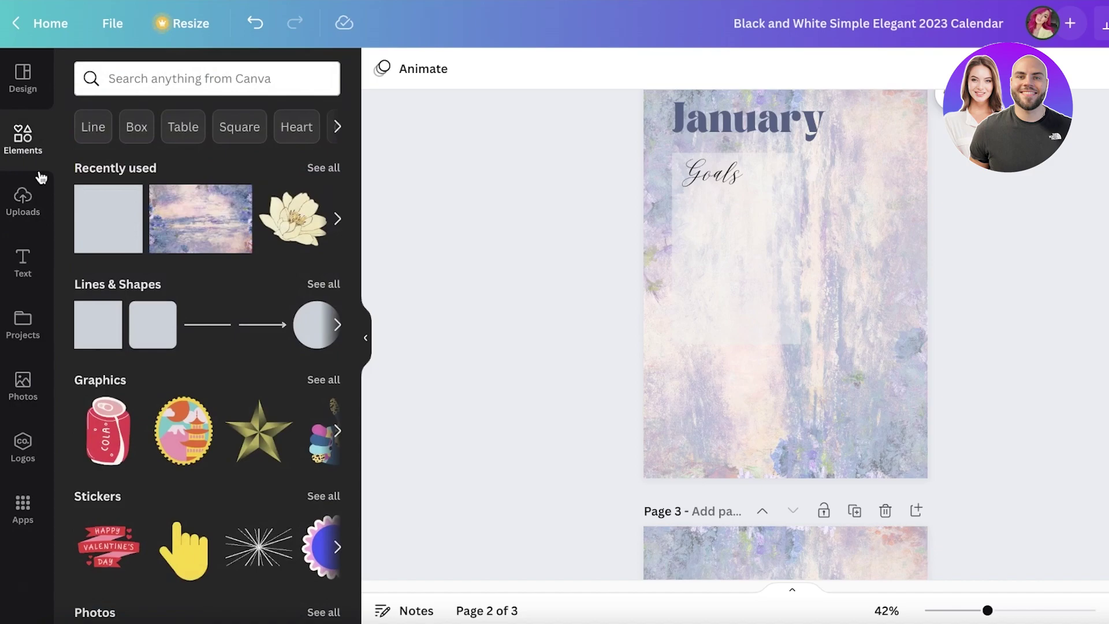
{"action": "left_click", "coordinate": [218, 71]}
{"action": "type", "text": "column"}
{"action": "key", "text": "Return"}
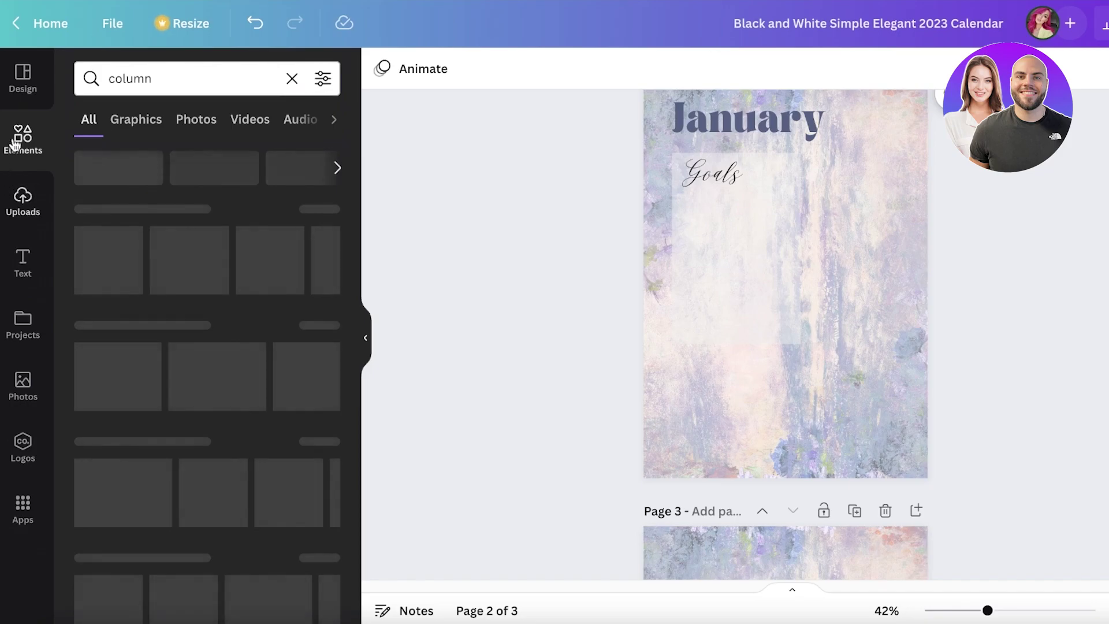
Step: Add a heading text box to page 2, shrink it to font size 29 and set its font to Montserrat Classic
{"action": "left_click", "coordinate": [21, 277]}
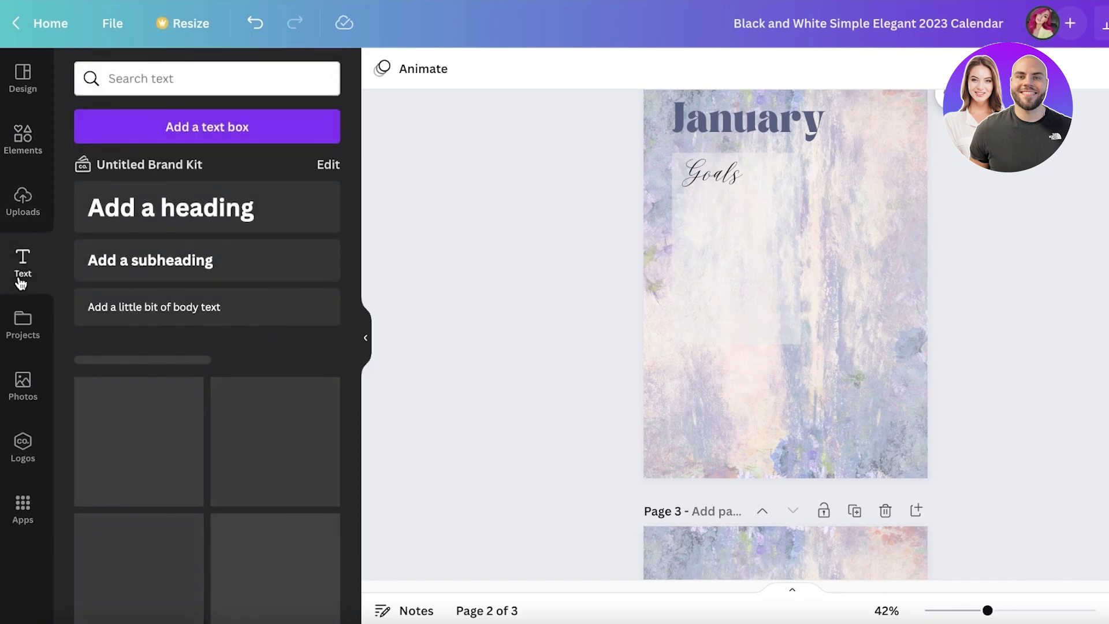
{"action": "left_click", "coordinate": [201, 208]}
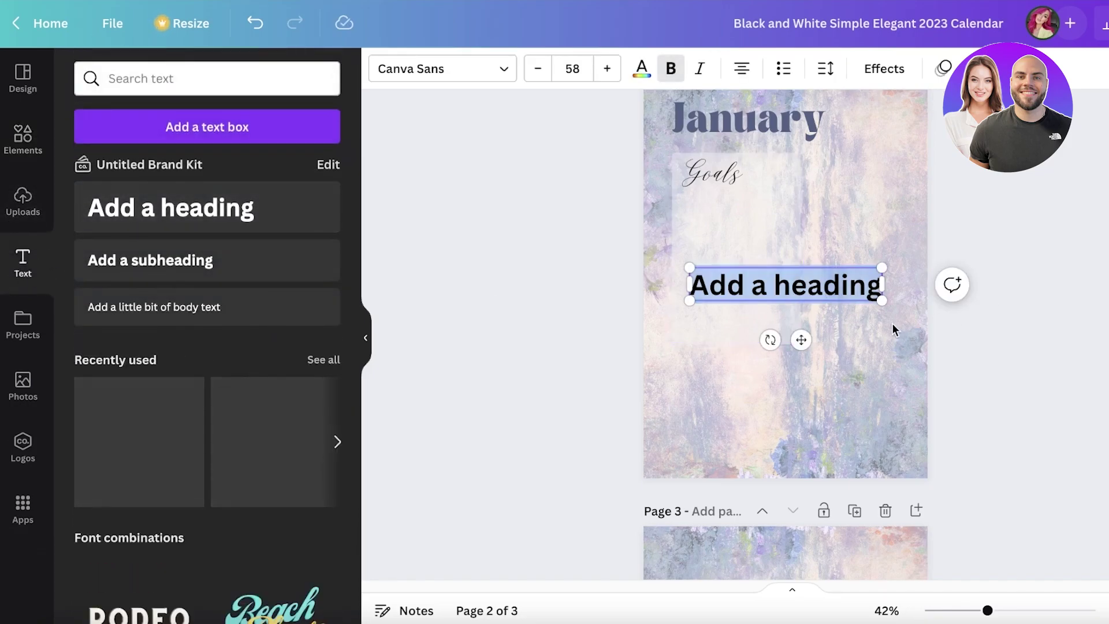
{"action": "left_click_drag", "start_coordinate": [885, 304], "coordinate": [787, 284]}
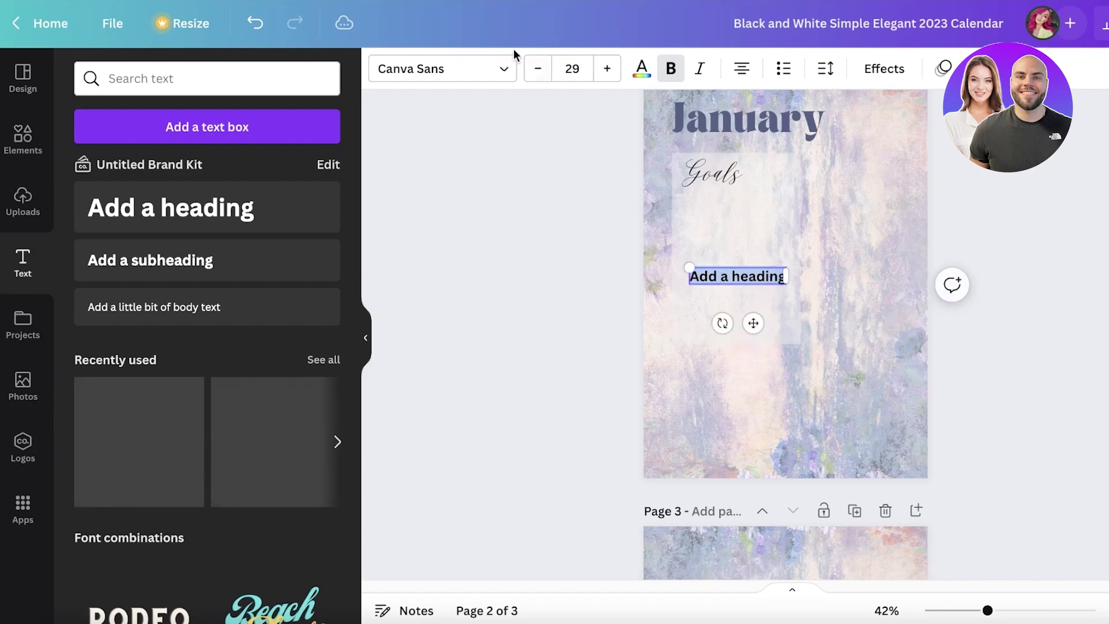
{"action": "left_click", "coordinate": [485, 69]}
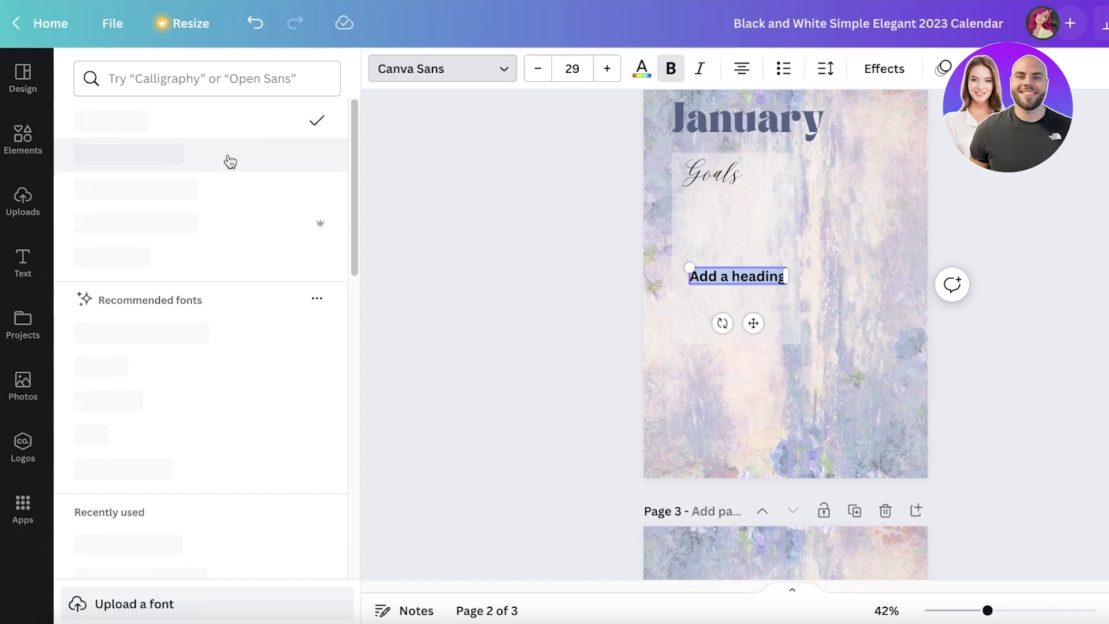
{"action": "left_click", "coordinate": [230, 162]}
{"action": "left_click", "coordinate": [190, 192]}
{"action": "left_click", "coordinate": [725, 279]}
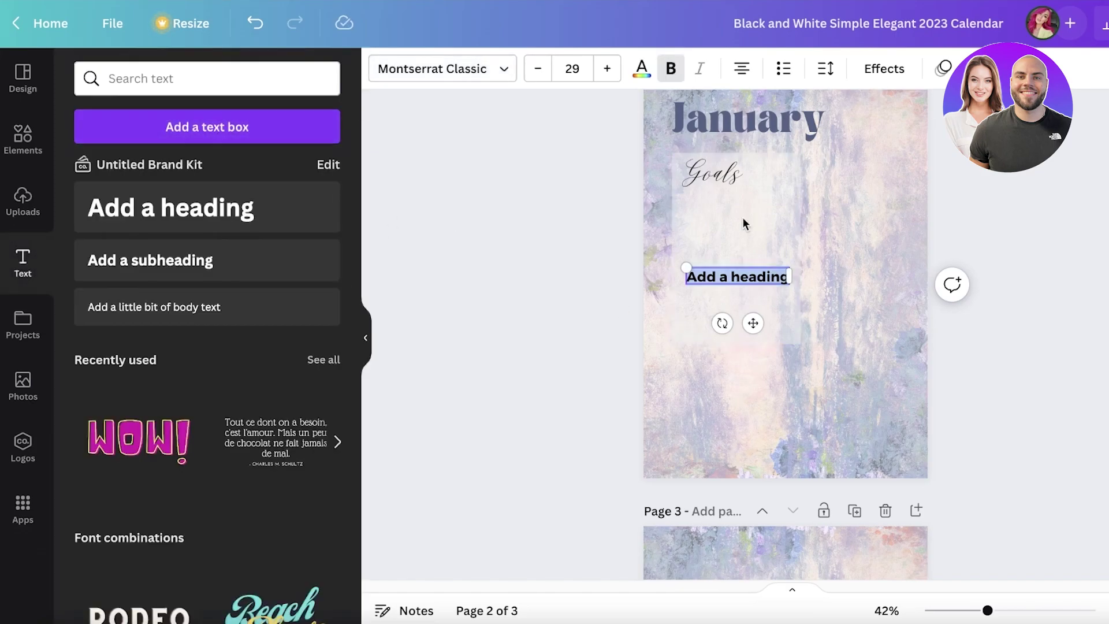
Step: Move the new text below "Goals", replace it with "Enter Goal Here" and arrange four copies of it in a column
{"action": "left_click_drag", "start_coordinate": [753, 323], "coordinate": [739, 266]}
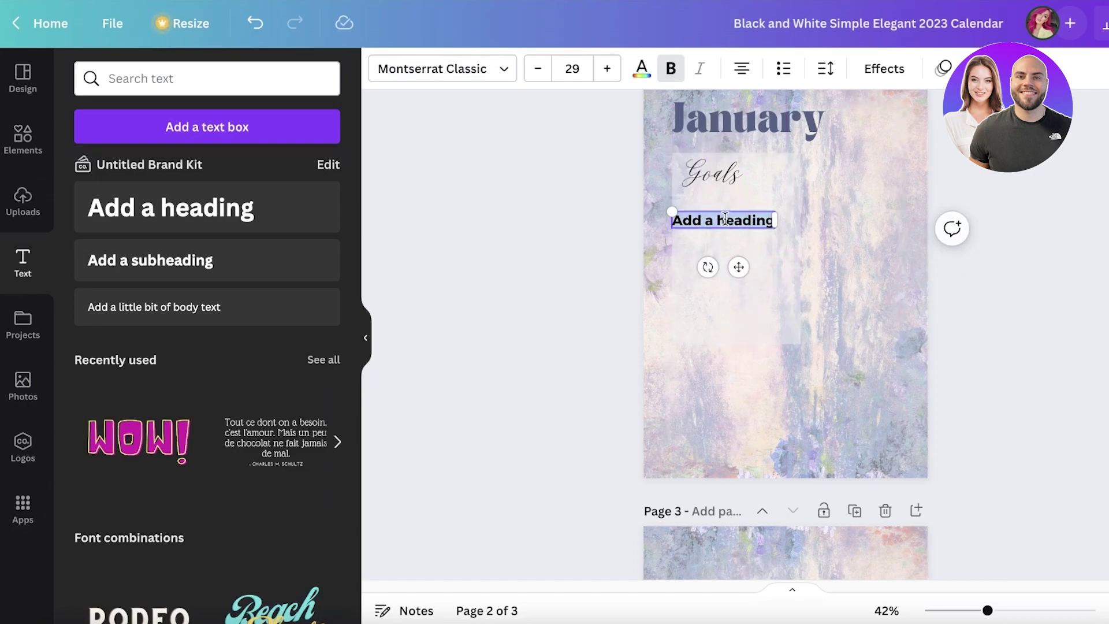
{"action": "type", "text": "Enter Goal Here"}
{"action": "left_click", "coordinate": [598, 232]}
{"action": "left_click_drag", "start_coordinate": [722, 220], "coordinate": [710, 320]}
{"action": "left_click", "coordinate": [921, 203]}
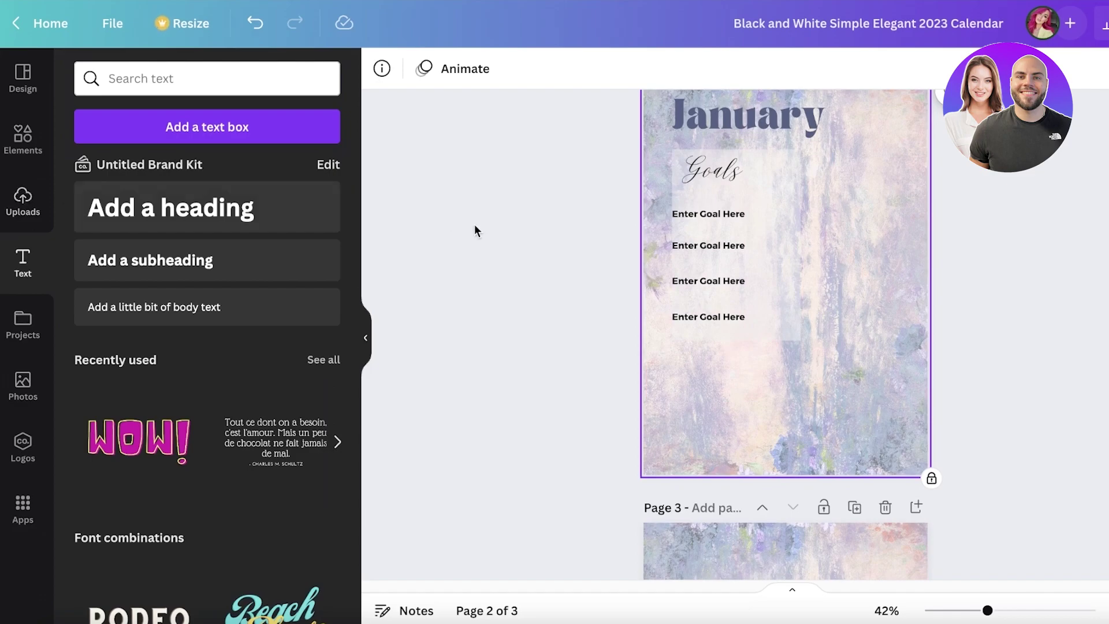
Step: Present the planner full screen from page 1 and try the January title in its calendar
{"action": "scroll", "coordinate": [506, 252], "scroll_direction": "down", "scroll_amount": 3}
{"action": "scroll", "coordinate": [506, 252], "scroll_direction": "up", "scroll_amount": 15}
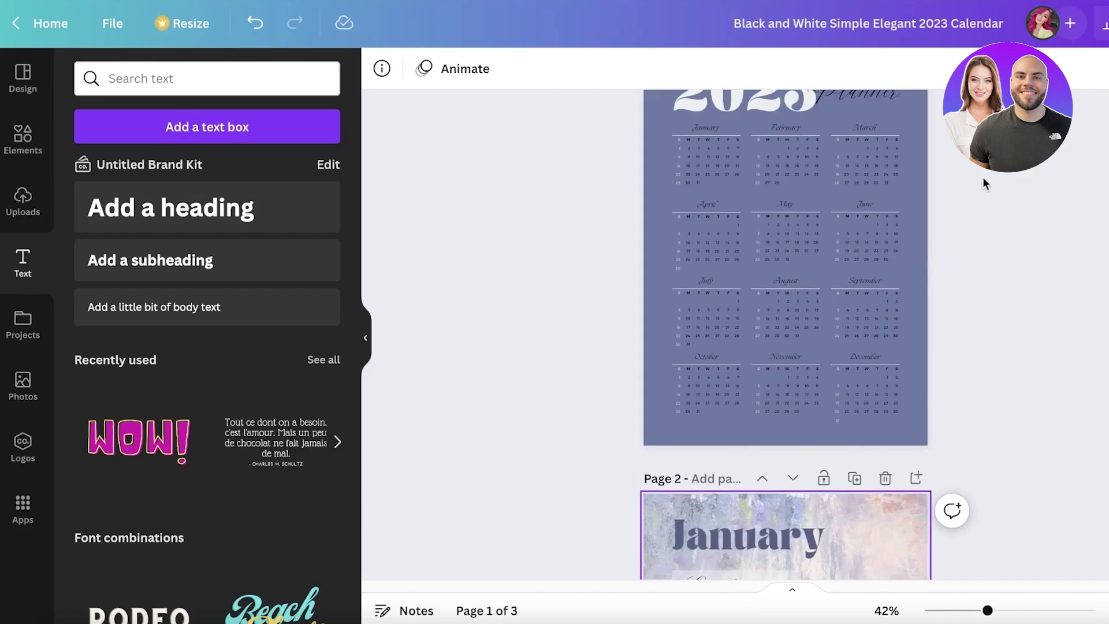
{"action": "scroll", "coordinate": [971, 179], "scroll_direction": "up", "scroll_amount": 2}
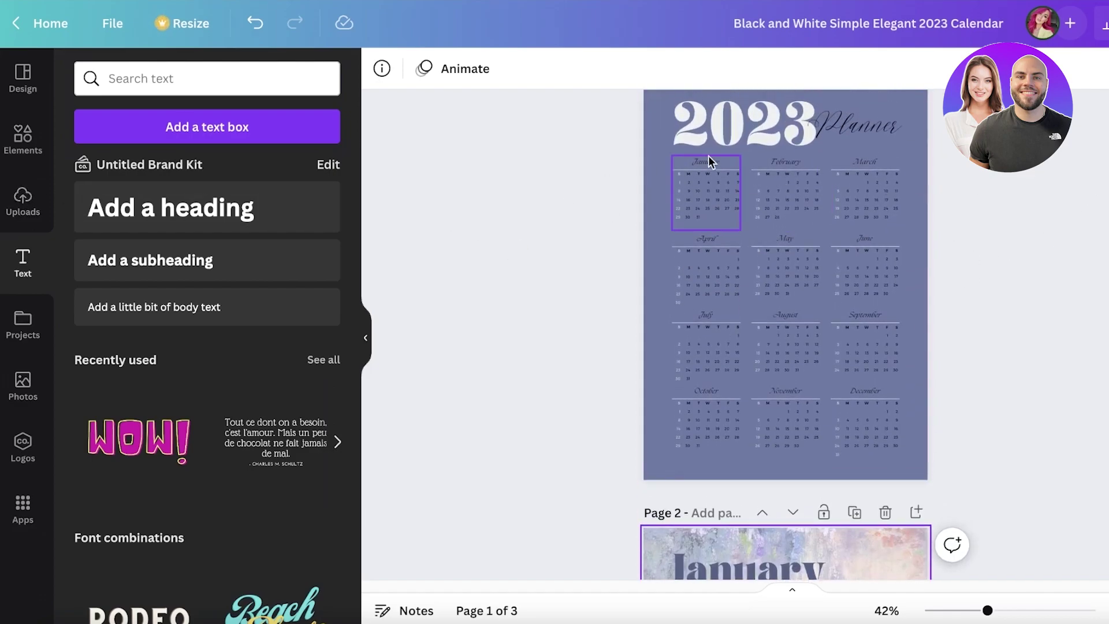
{"action": "scroll", "coordinate": [731, 159], "scroll_direction": "up", "scroll_amount": 1}
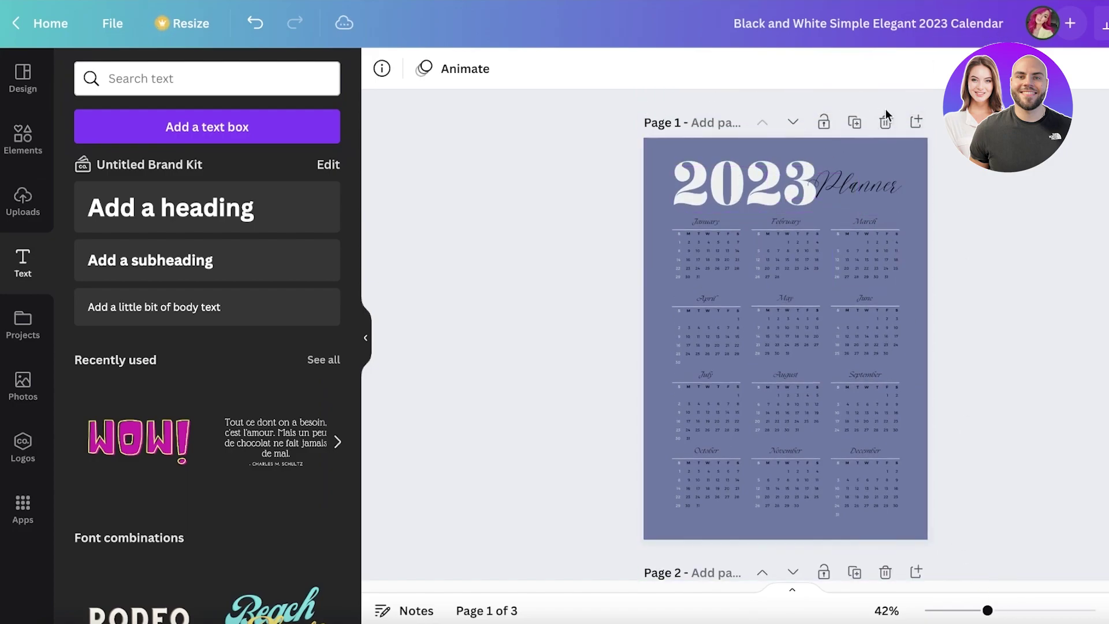
{"action": "left_click", "coordinate": [1063, 23]}
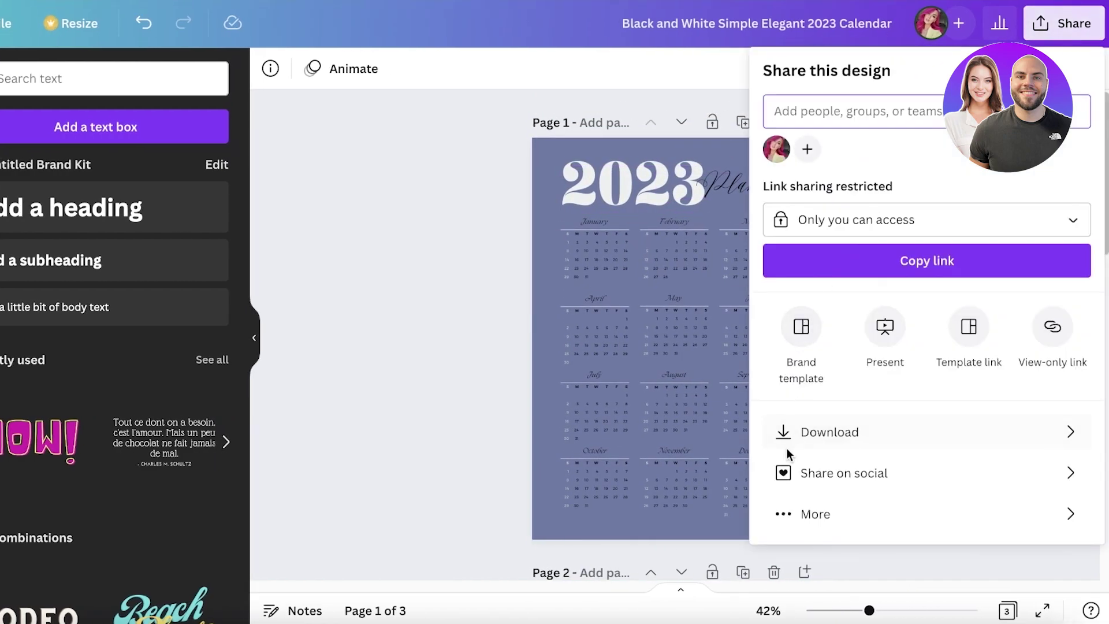
{"action": "left_click", "coordinate": [791, 513]}
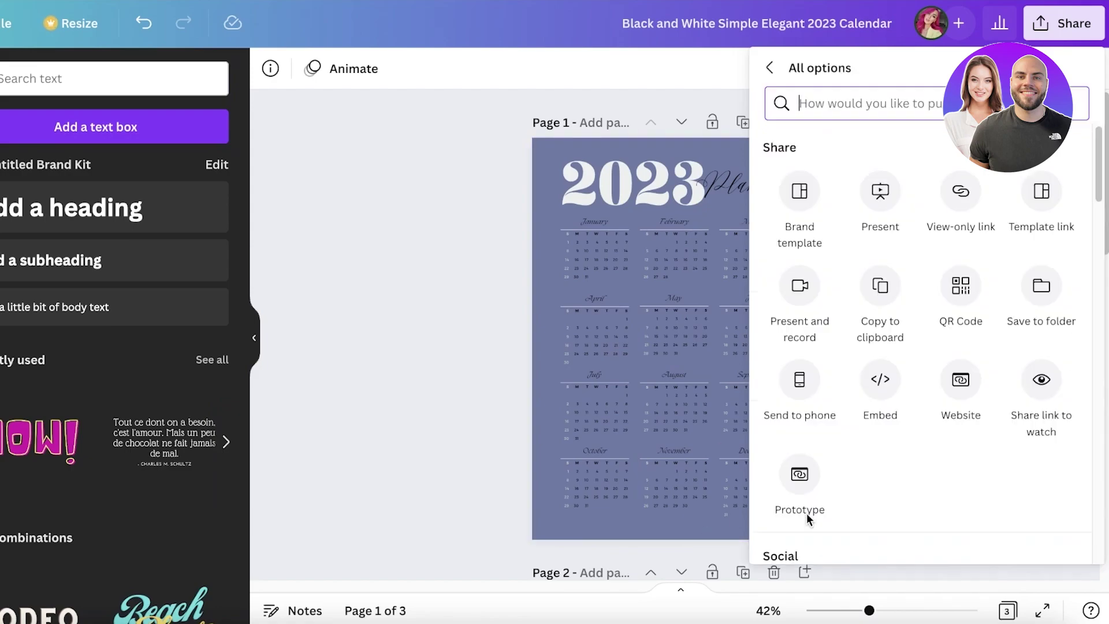
{"action": "left_click", "coordinate": [879, 197]}
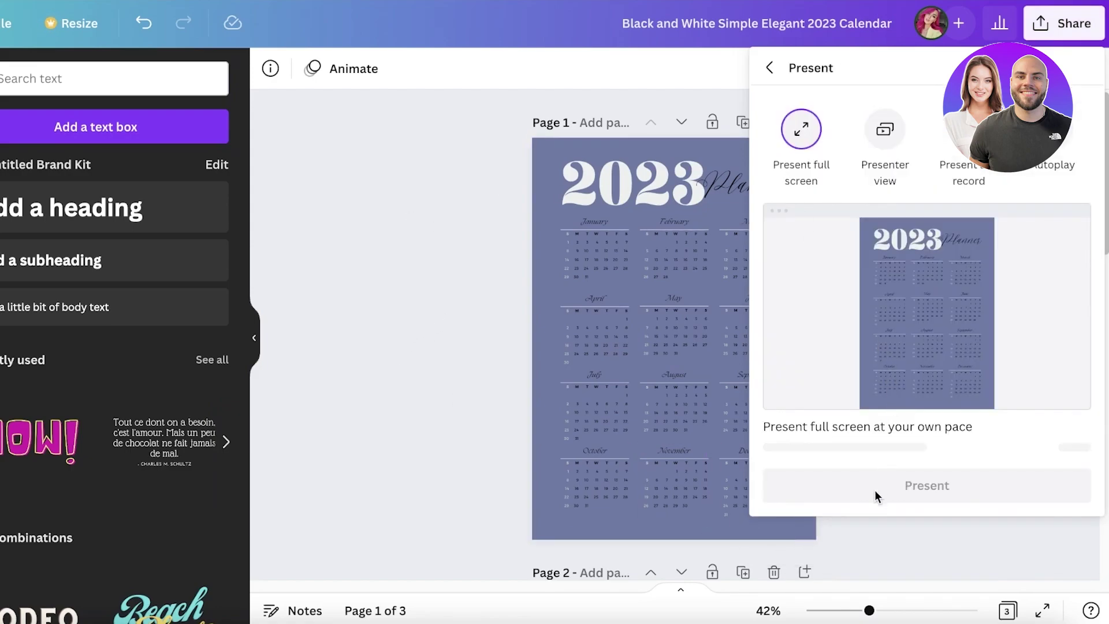
{"action": "left_click", "coordinate": [872, 487]}
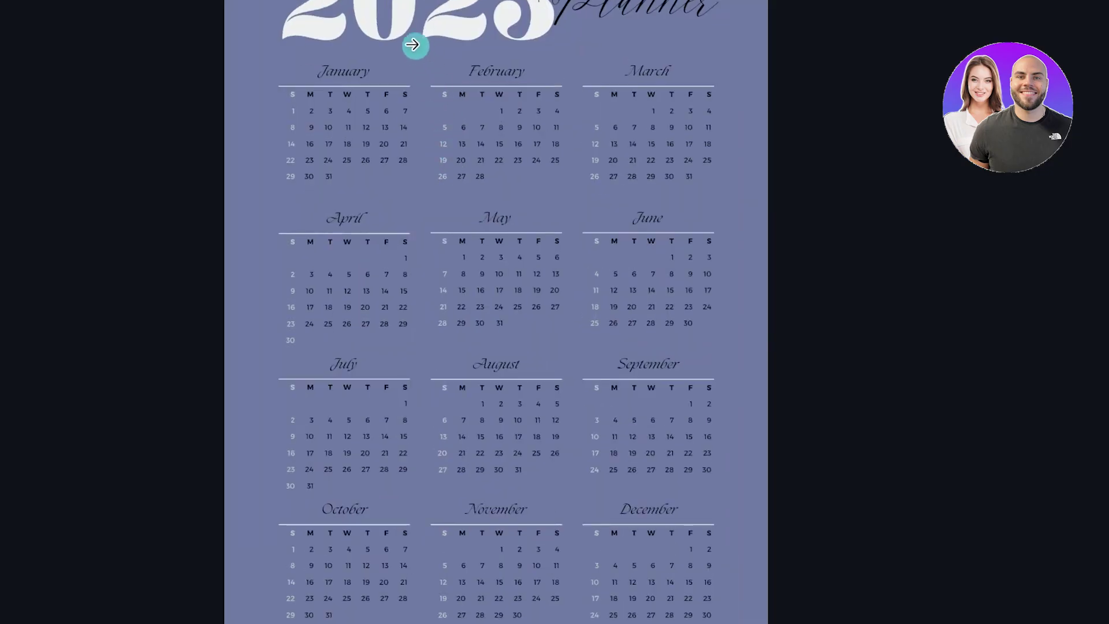
{"action": "left_click", "coordinate": [346, 72]}
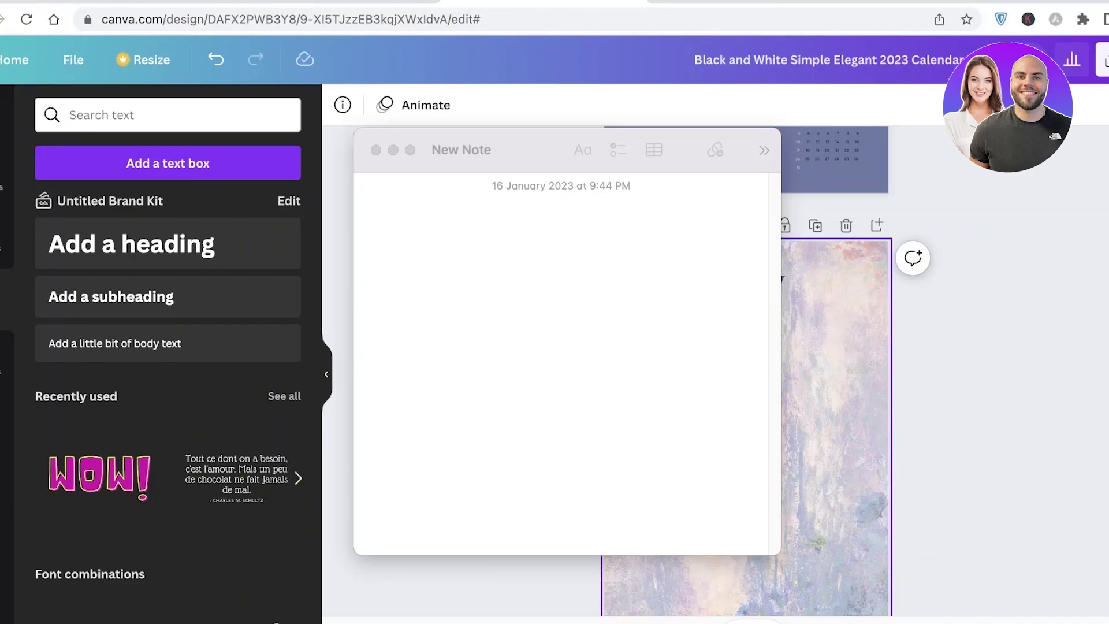
Step: Close the empty note window and link the January title in the page 1 calendar to page 2
{"action": "left_click", "coordinate": [375, 150]}
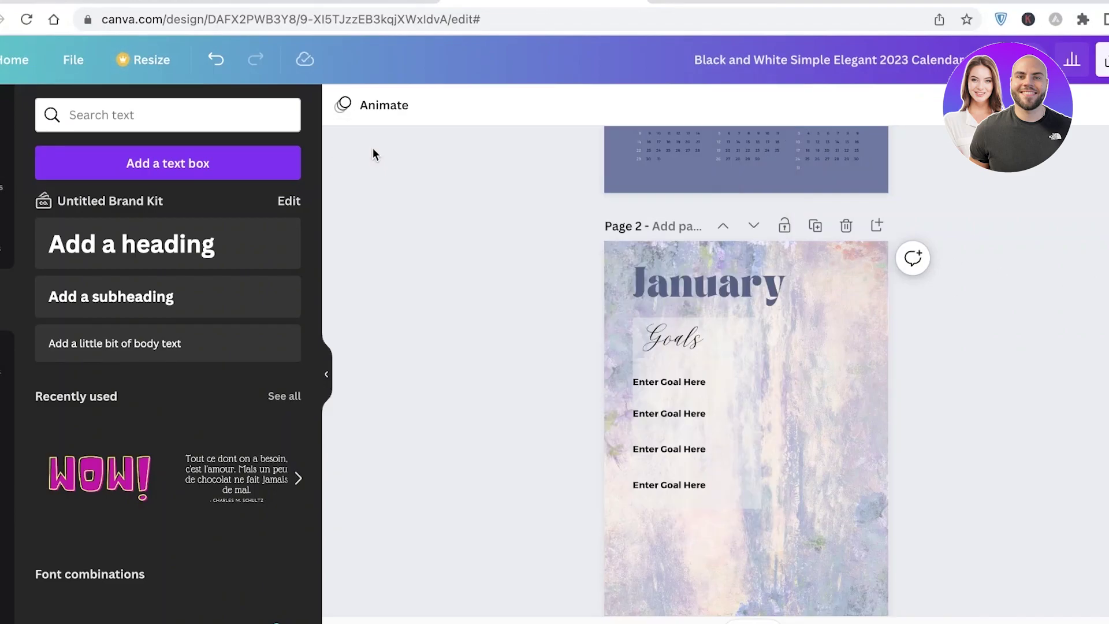
{"action": "scroll", "coordinate": [977, 248], "scroll_direction": "up", "scroll_amount": 6}
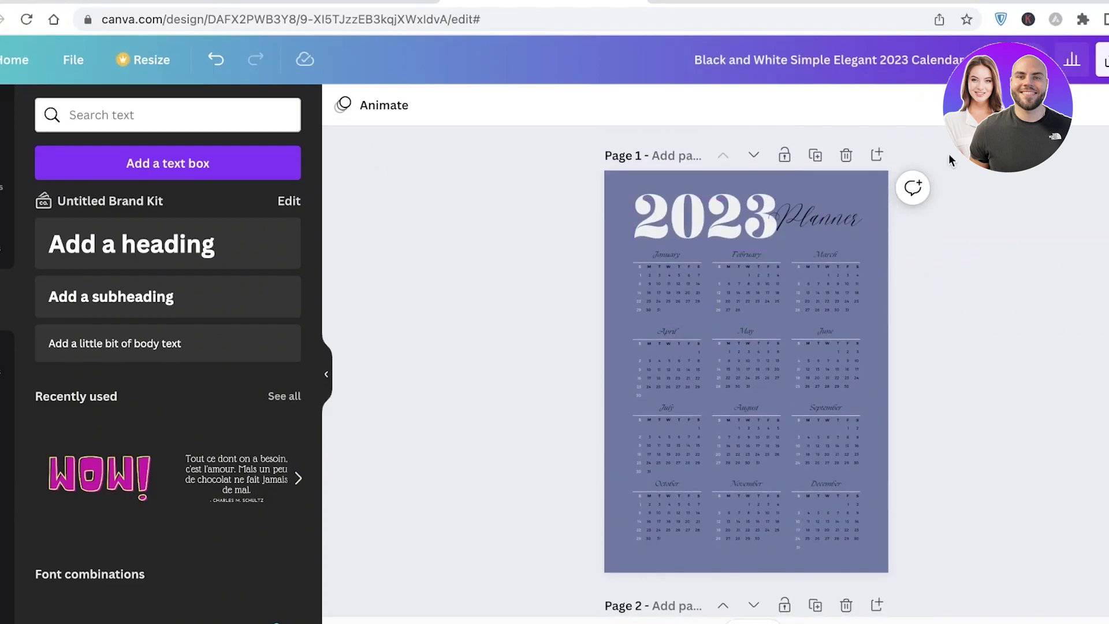
{"action": "left_click", "coordinate": [673, 253]}
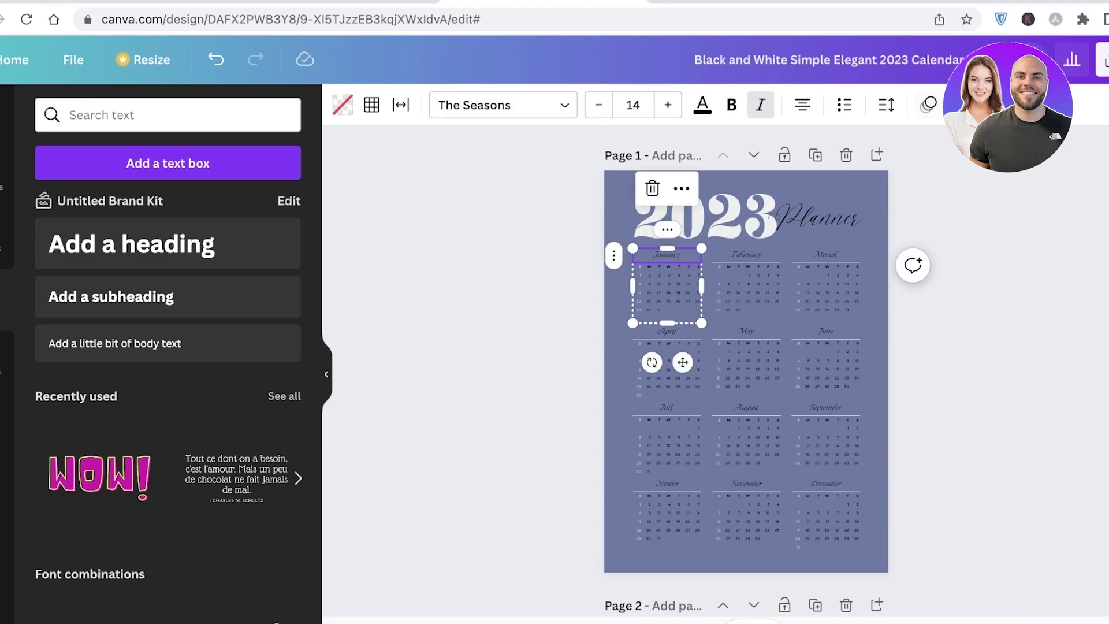
{"action": "left_click", "coordinate": [1032, 105]}
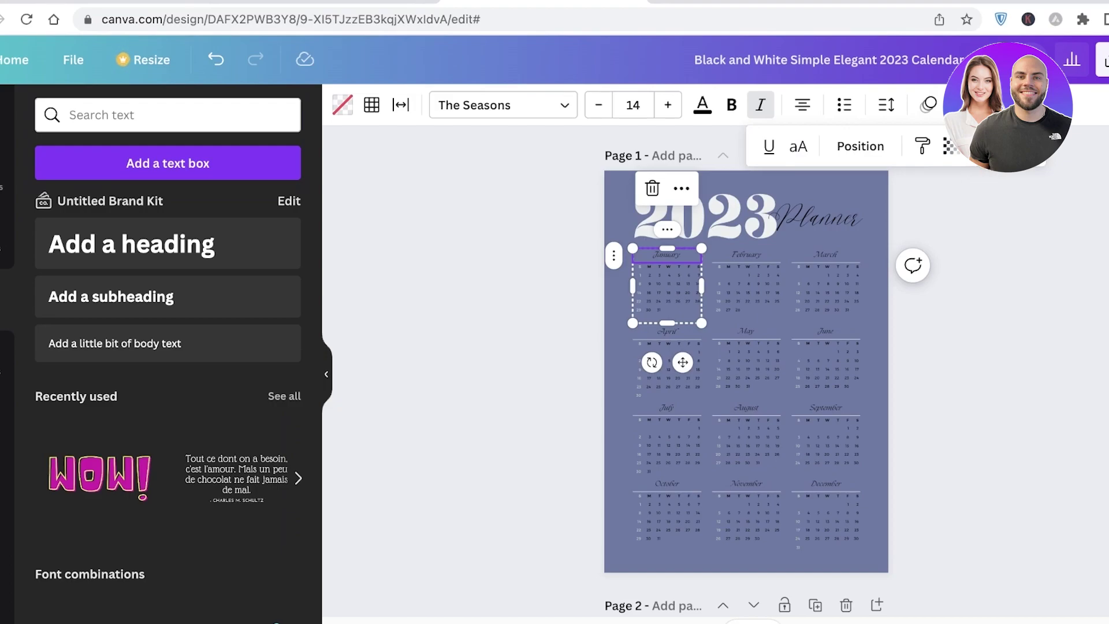
{"action": "left_click", "coordinate": [981, 146]}
{"action": "scroll", "coordinate": [851, 352], "scroll_direction": "down", "scroll_amount": 1}
{"action": "scroll", "coordinate": [842, 376], "scroll_direction": "down", "scroll_amount": 2}
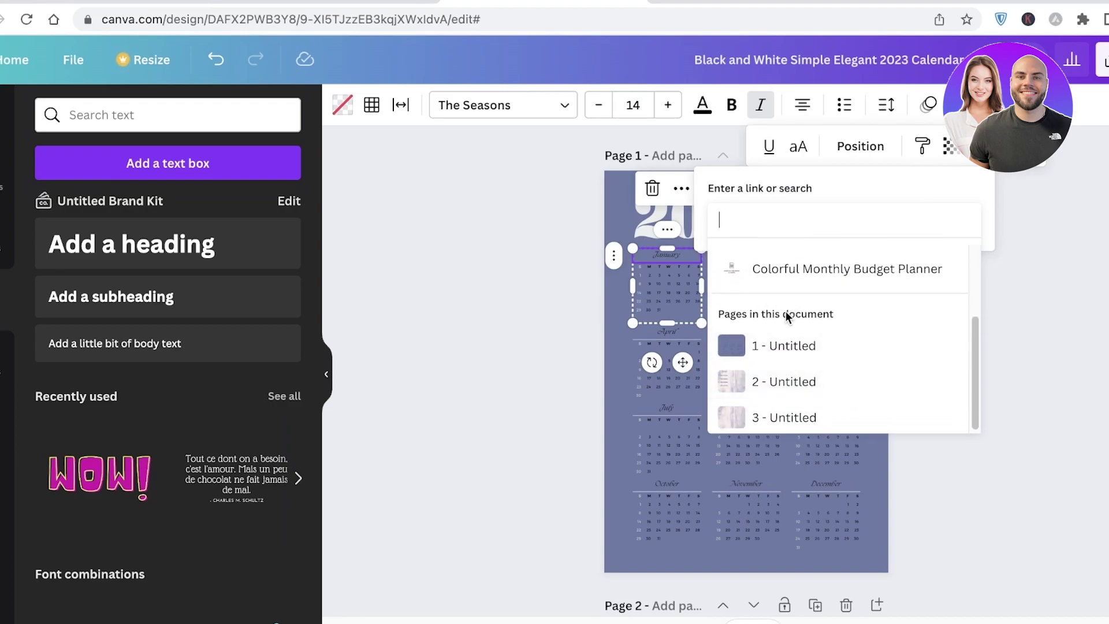
{"action": "left_click", "coordinate": [759, 388]}
{"action": "left_click", "coordinate": [948, 272]}
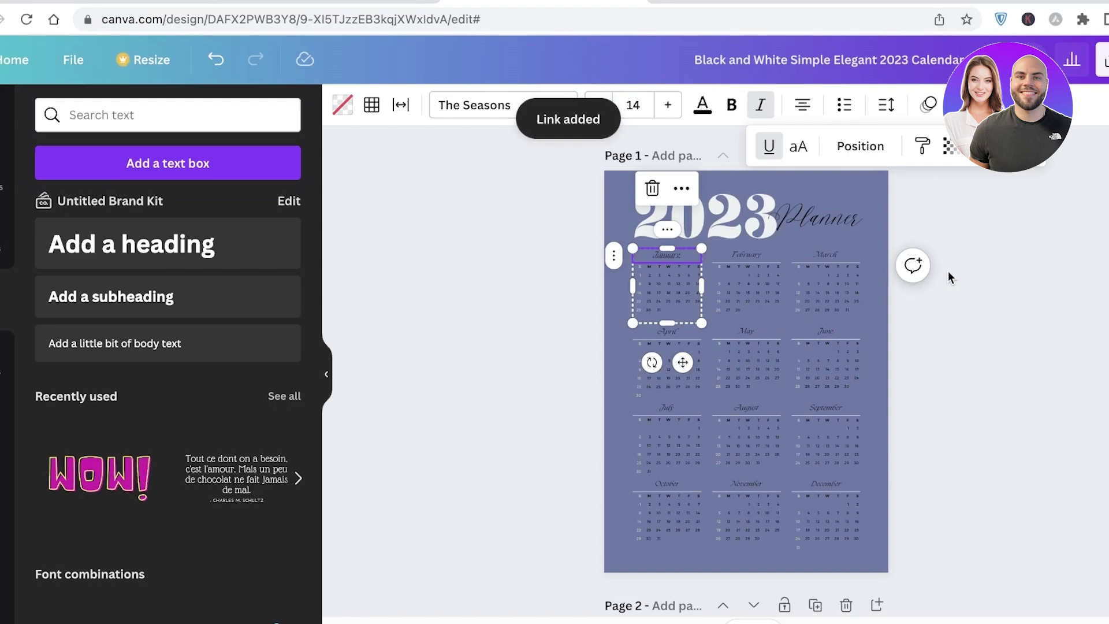
{"action": "left_click", "coordinate": [979, 265]}
{"action": "left_click", "coordinate": [662, 254]}
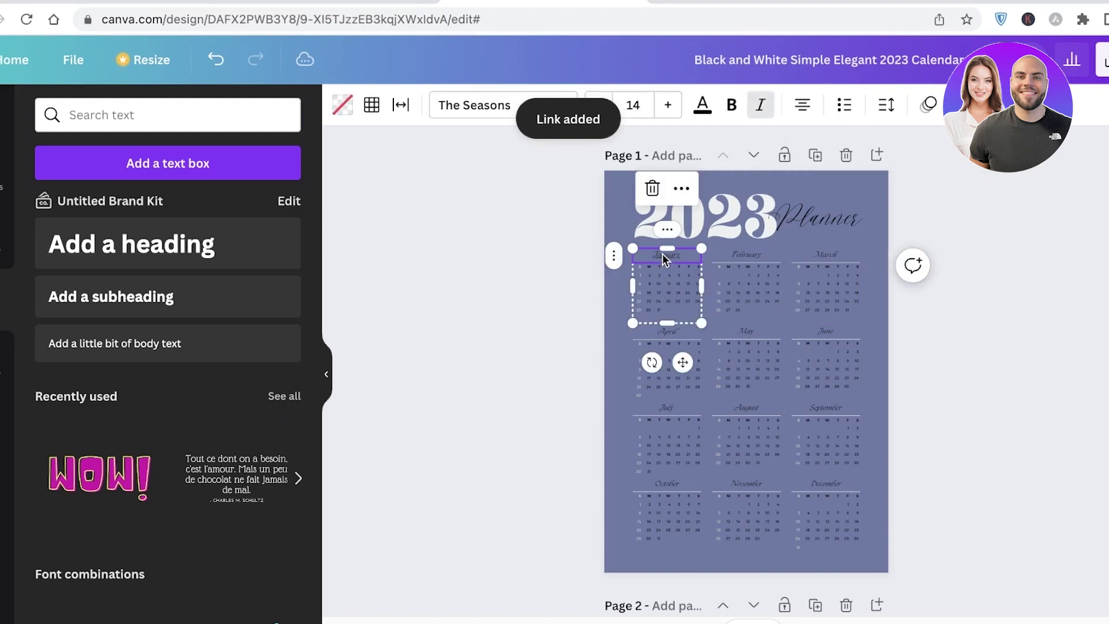
{"action": "left_click", "coordinate": [556, 244]}
Step: Review the yearly calendar's January table, the January goals on page 2 and the blank painted page 3
{"action": "scroll", "coordinate": [557, 244], "scroll_direction": "down", "scroll_amount": 12}
{"action": "scroll", "coordinate": [711, 238], "scroll_direction": "up", "scroll_amount": 3}
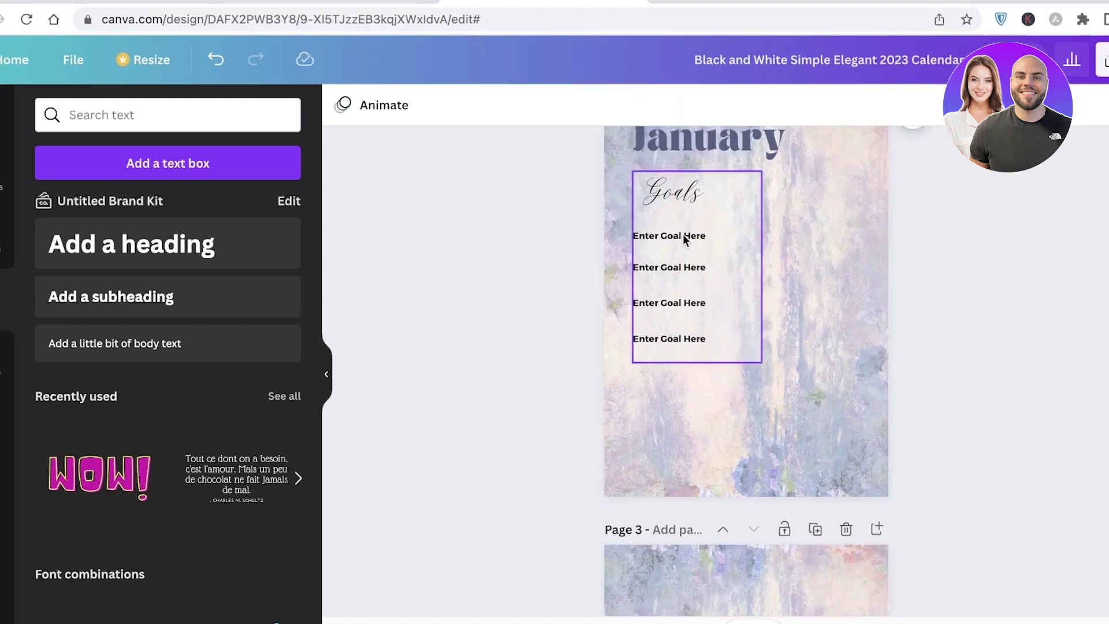
{"action": "scroll", "coordinate": [882, 235], "scroll_direction": "down", "scroll_amount": 1}
{"action": "scroll", "coordinate": [904, 231], "scroll_direction": "up", "scroll_amount": 2}
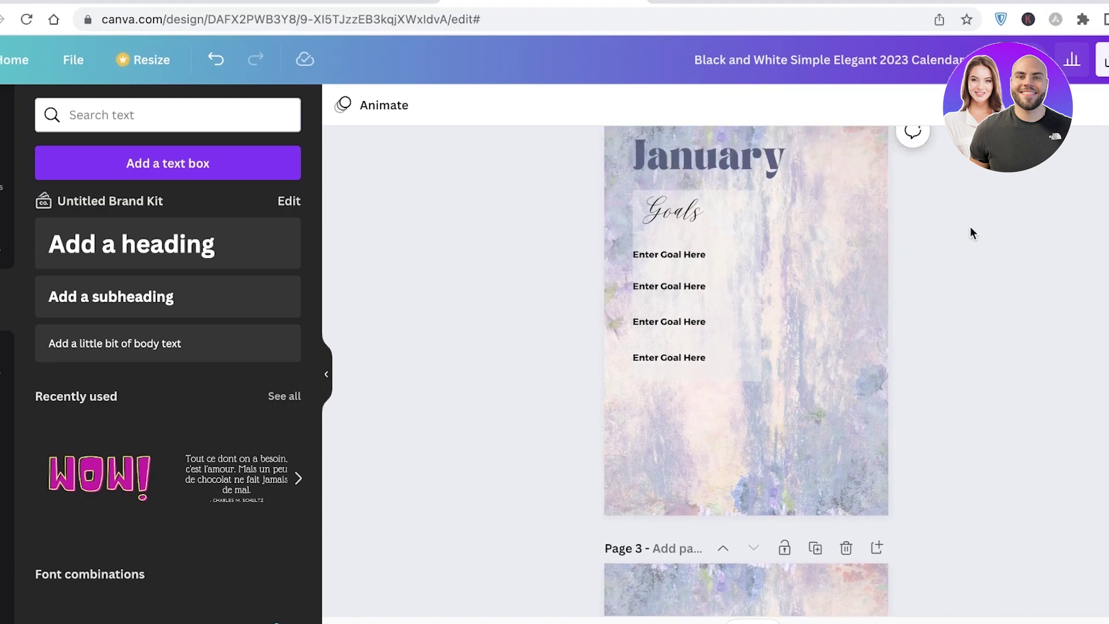
{"action": "scroll", "coordinate": [968, 228], "scroll_direction": "up", "scroll_amount": 6}
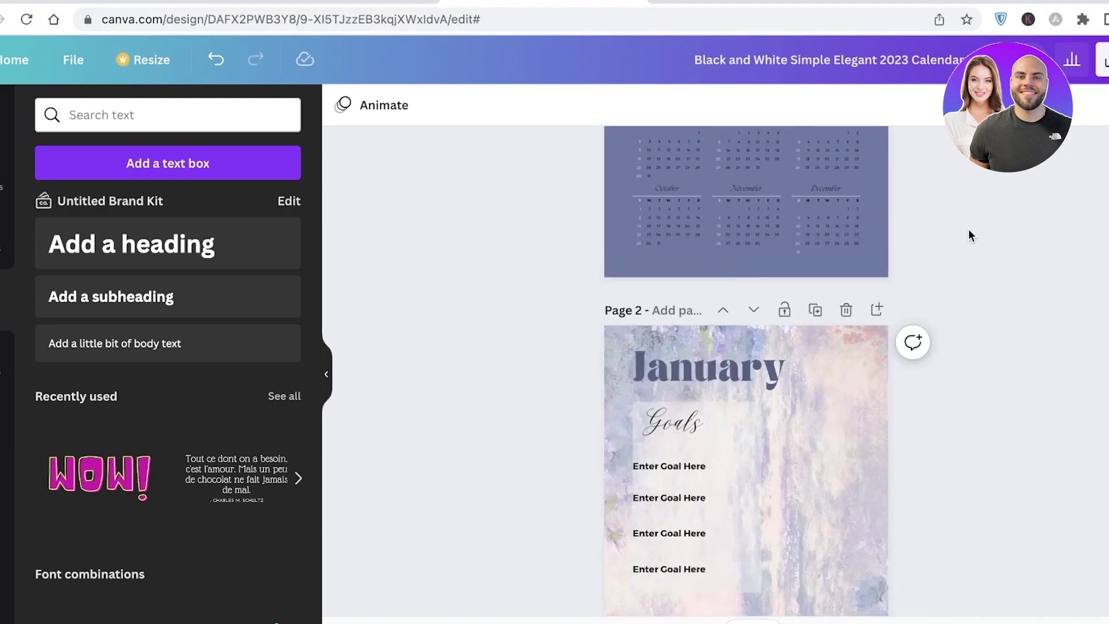
{"action": "scroll", "coordinate": [653, 202], "scroll_direction": "up", "scroll_amount": 3}
{"action": "left_click", "coordinate": [668, 234]}
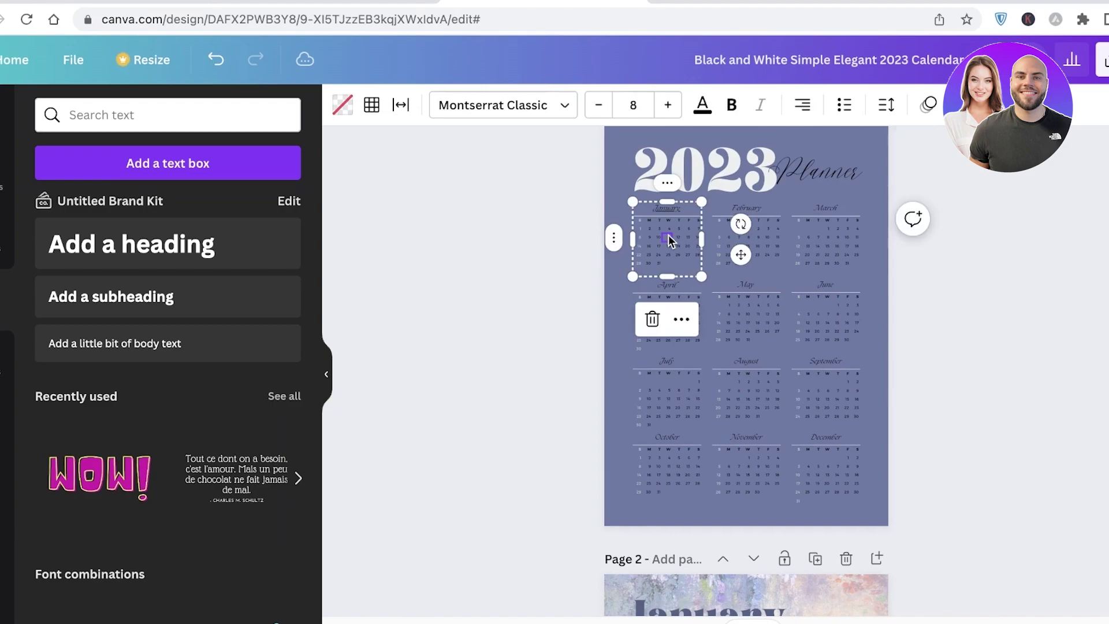
{"action": "left_click", "coordinate": [612, 237]}
{"action": "left_click", "coordinate": [563, 209]}
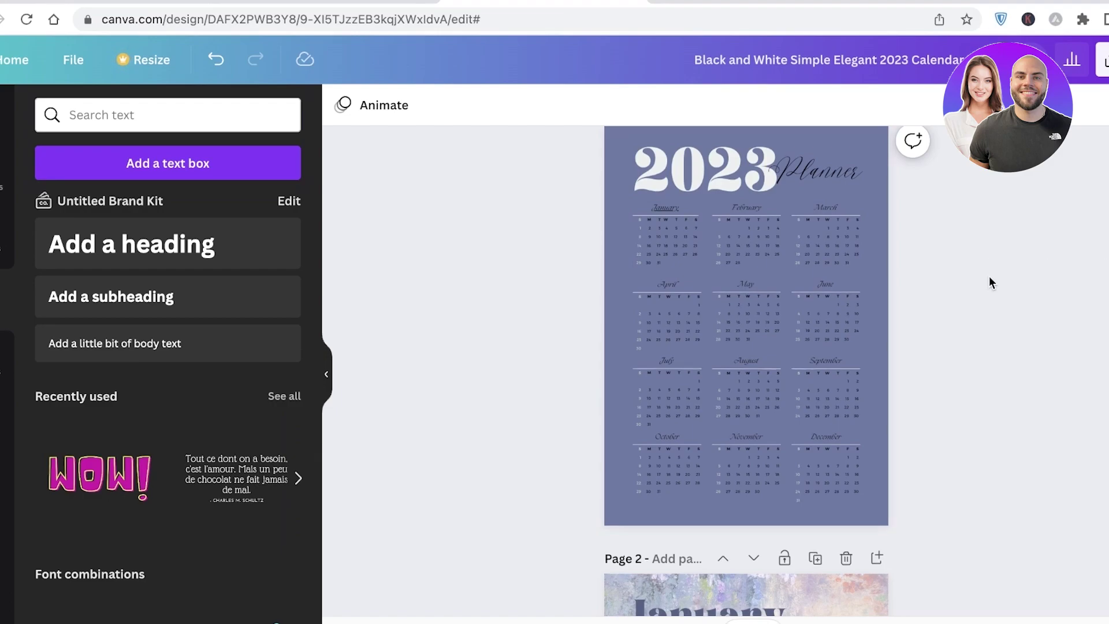
{"action": "scroll", "coordinate": [990, 274], "scroll_direction": "down", "scroll_amount": 2}
{"action": "scroll", "coordinate": [975, 271], "scroll_direction": "down", "scroll_amount": 2}
{"action": "scroll", "coordinate": [968, 279], "scroll_direction": "up", "scroll_amount": 5}
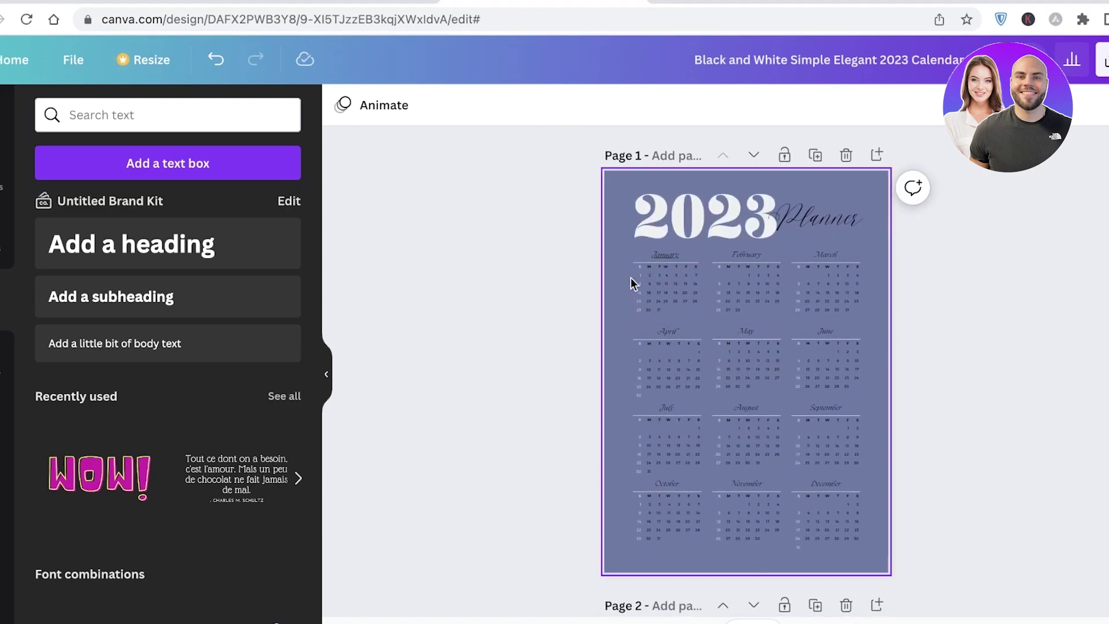
{"action": "scroll", "coordinate": [688, 287], "scroll_direction": "down", "scroll_amount": 10}
{"action": "scroll", "coordinate": [684, 296], "scroll_direction": "up", "scroll_amount": 3}
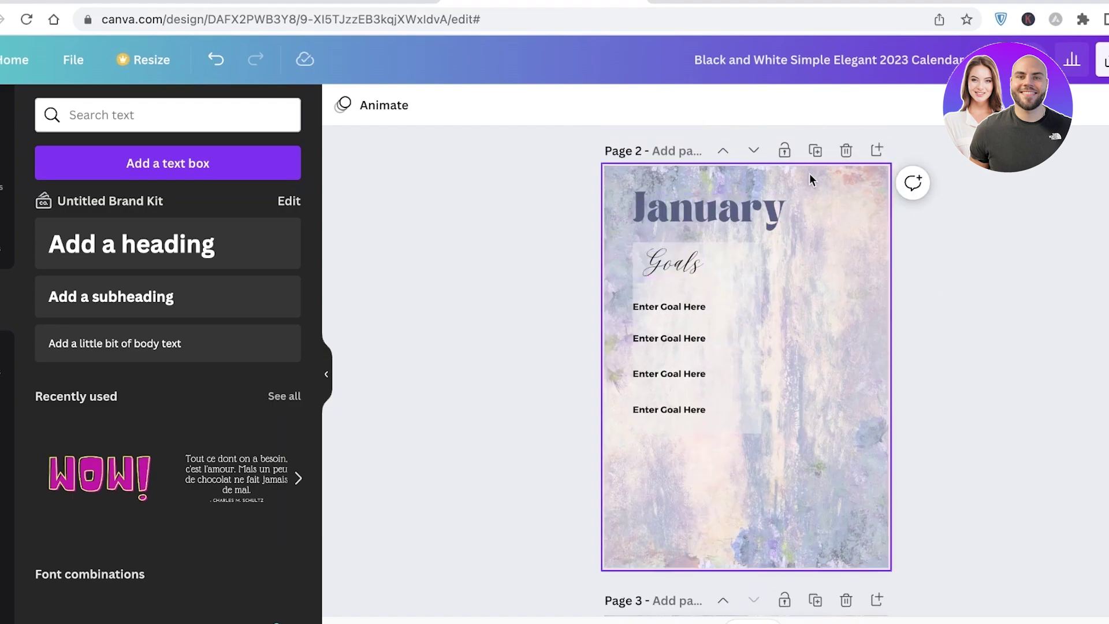
{"action": "scroll", "coordinate": [717, 304], "scroll_direction": "down", "scroll_amount": 5}
{"action": "scroll", "coordinate": [702, 347], "scroll_direction": "up", "scroll_amount": 7}
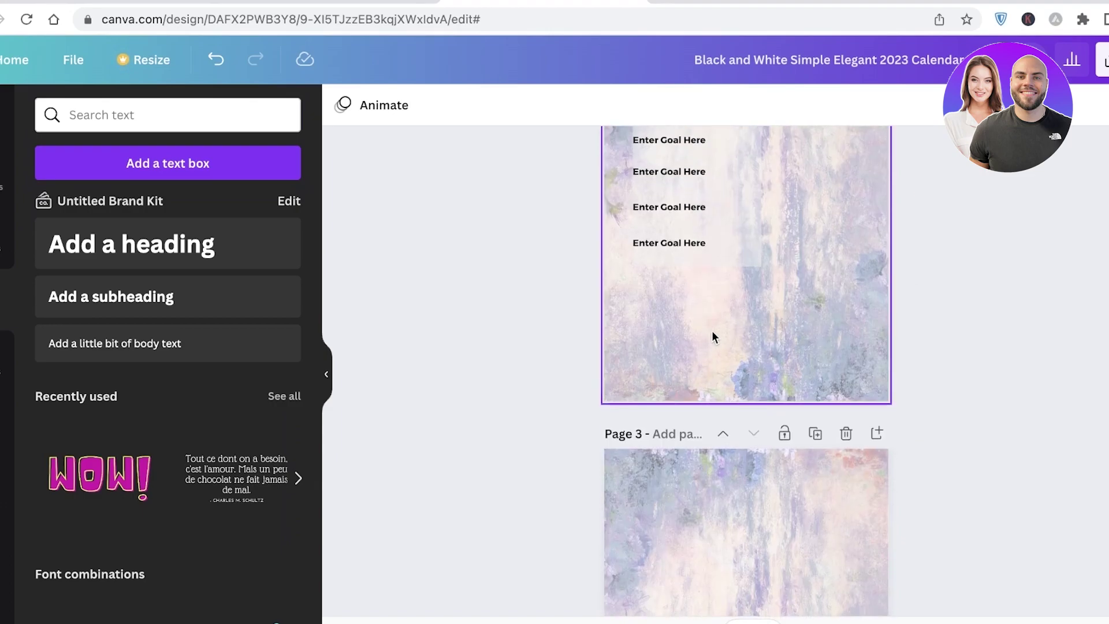
Step: Duplicate page 2 and select the January title on the copy
{"action": "scroll", "coordinate": [716, 331], "scroll_direction": "down", "scroll_amount": 7}
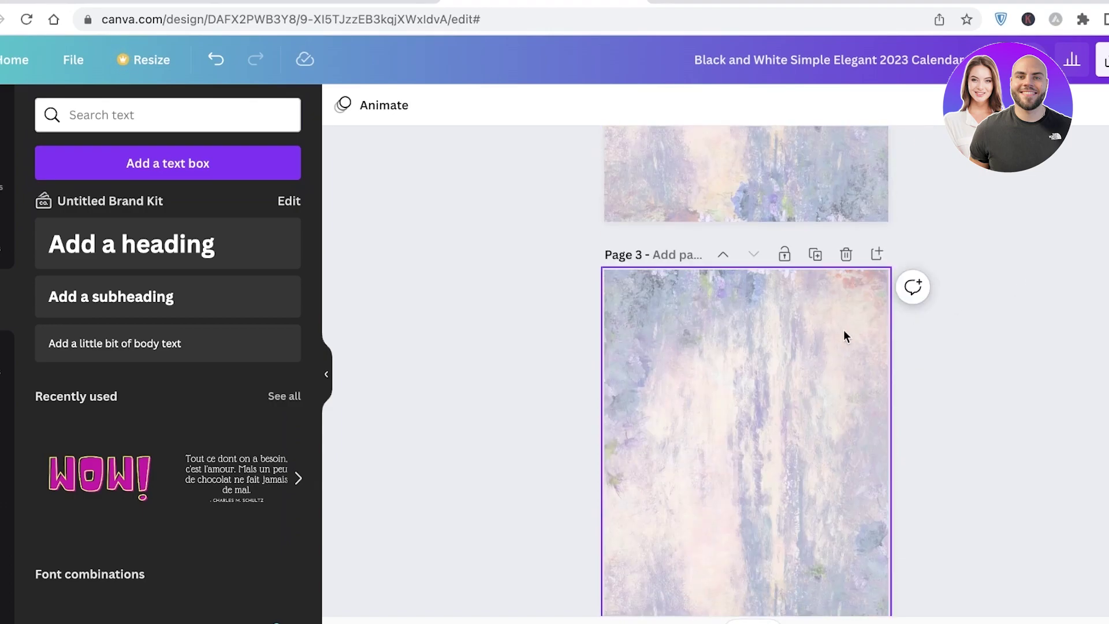
{"action": "scroll", "coordinate": [866, 259], "scroll_direction": "down", "scroll_amount": 2}
{"action": "scroll", "coordinate": [746, 410], "scroll_direction": "up", "scroll_amount": 9}
{"action": "scroll", "coordinate": [813, 346], "scroll_direction": "down", "scroll_amount": 8}
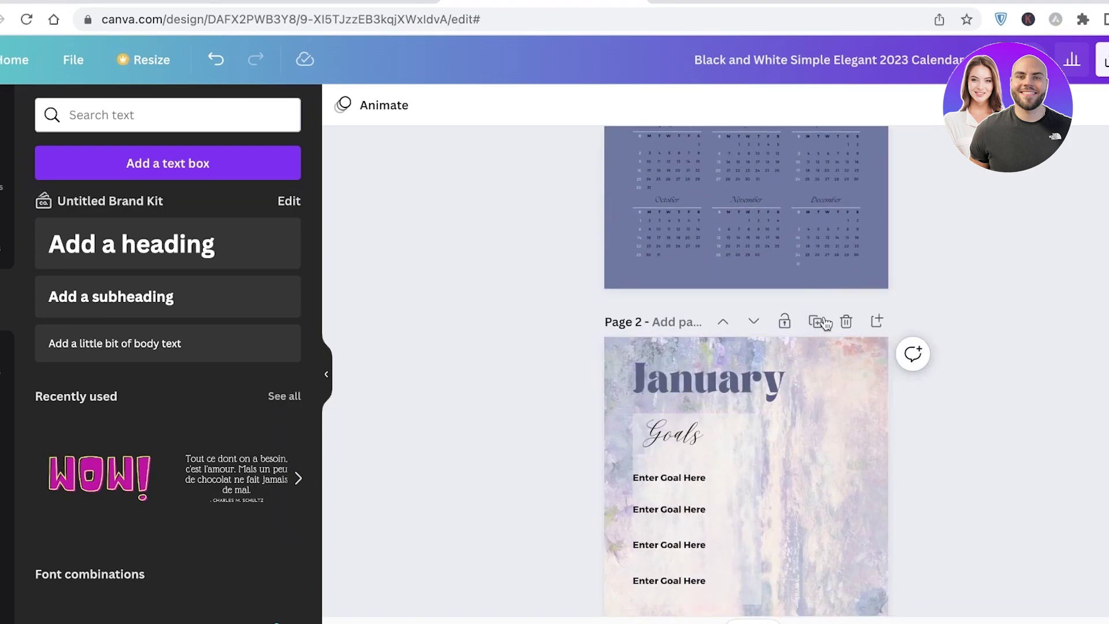
{"action": "left_click", "coordinate": [668, 376]}
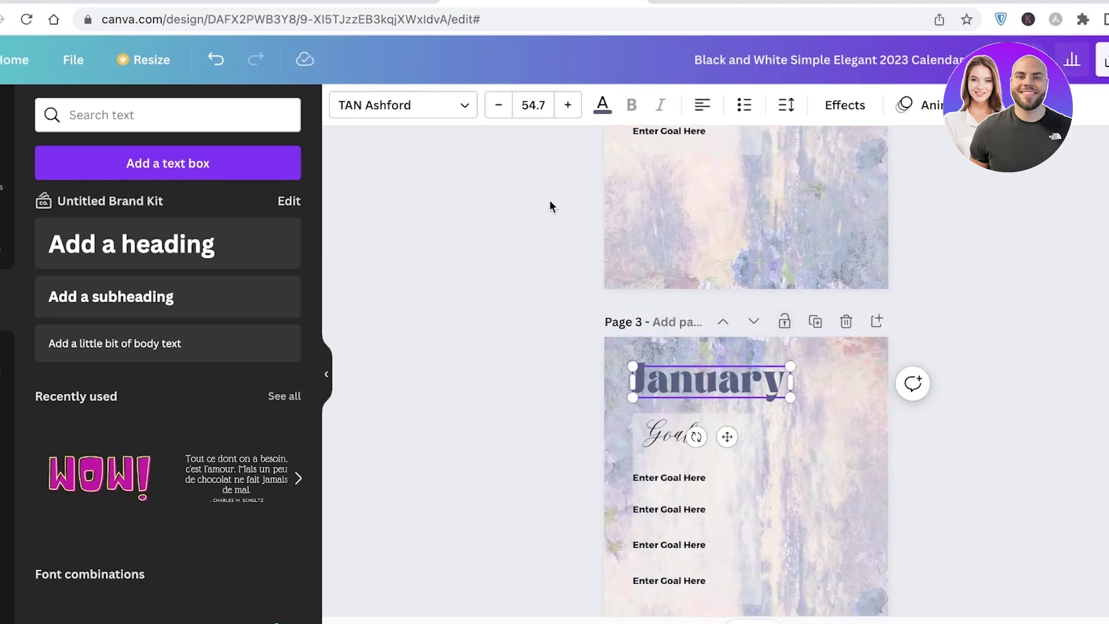
{"action": "scroll", "coordinate": [549, 213], "scroll_direction": "up", "scroll_amount": 10}
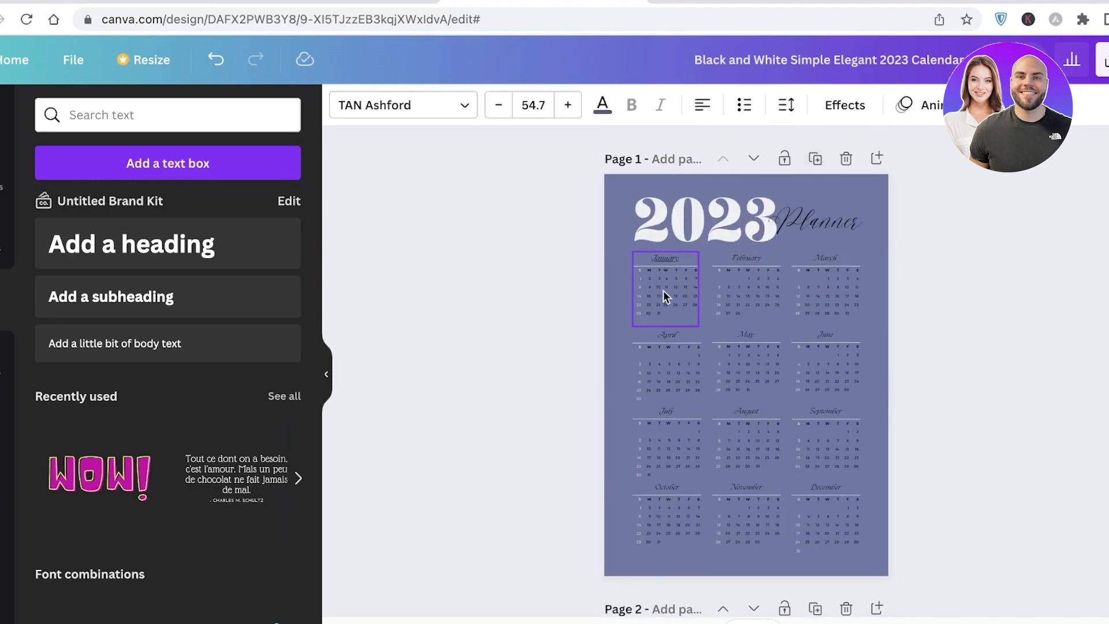
{"action": "scroll", "coordinate": [665, 283], "scroll_direction": "down", "scroll_amount": 8}
{"action": "scroll", "coordinate": [651, 303], "scroll_direction": "down", "scroll_amount": 6}
{"action": "scroll", "coordinate": [649, 304], "scroll_direction": "up", "scroll_amount": 7}
{"action": "scroll", "coordinate": [1031, 249], "scroll_direction": "up", "scroll_amount": 1}
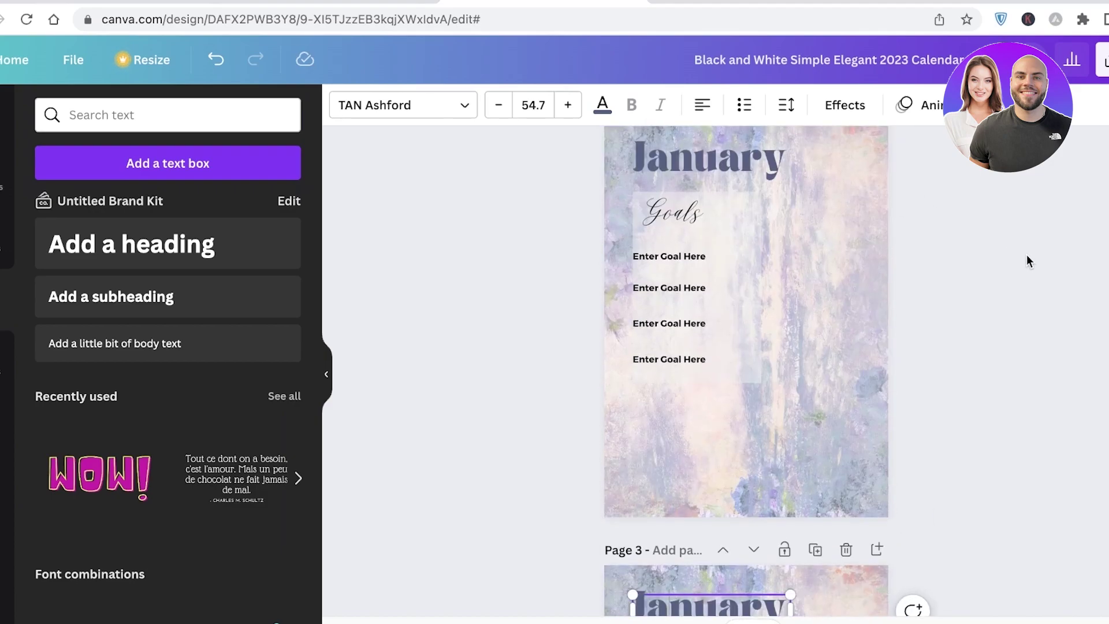
{"action": "scroll", "coordinate": [1026, 256], "scroll_direction": "up", "scroll_amount": 5}
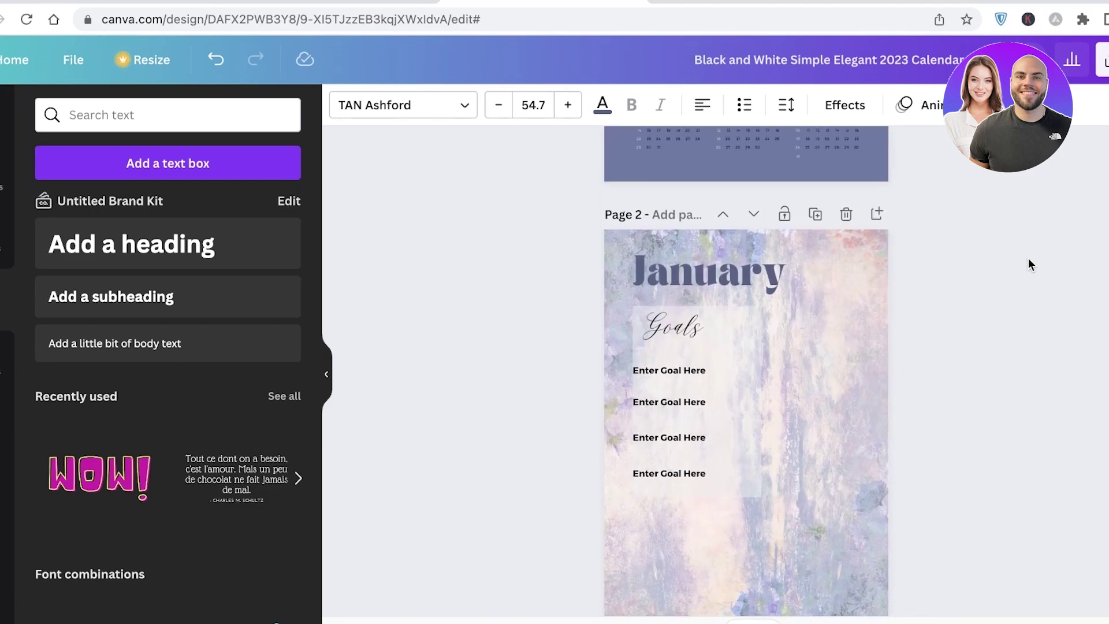
Step: Switch to the open monthly planner templates page and browse the template designs
{"action": "left_click", "coordinate": [414, 2]}
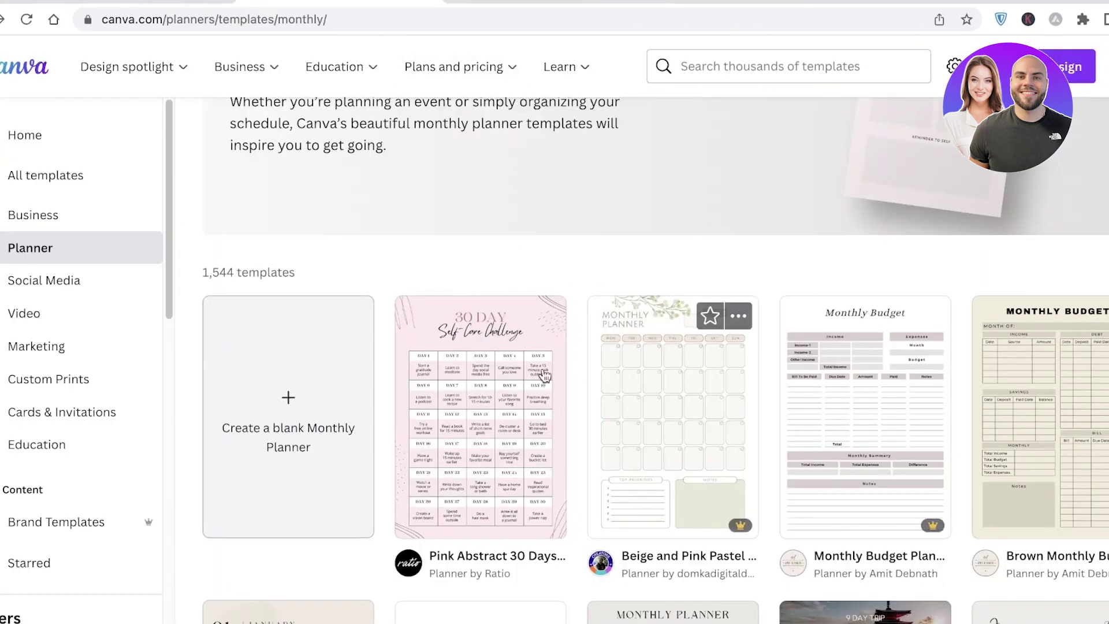
{"action": "scroll", "coordinate": [961, 376], "scroll_direction": "down", "scroll_amount": 2}
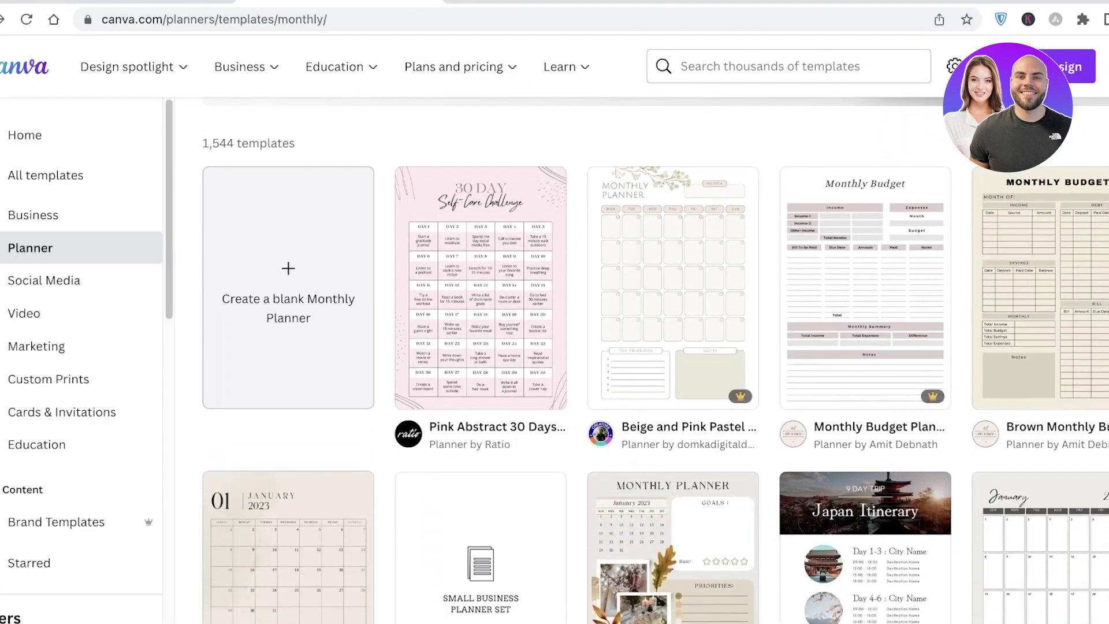